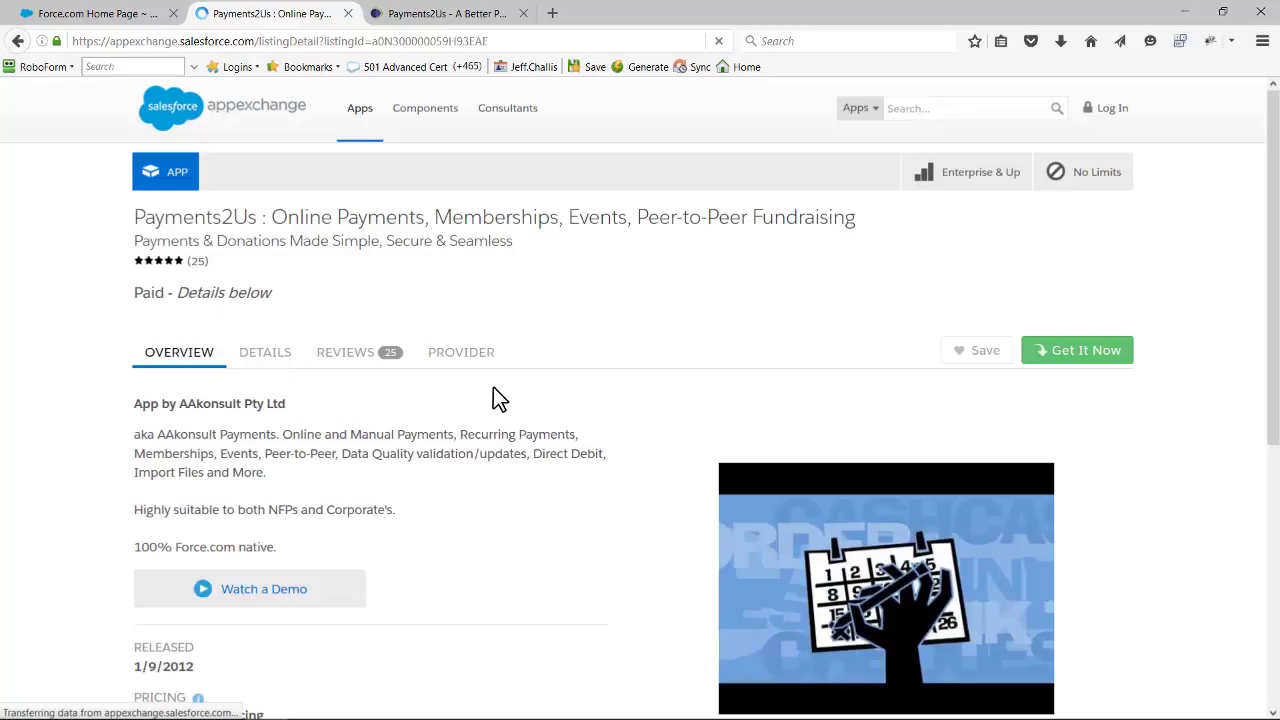
- Get the Payments2Us app through an AppExchange login and choose to install it in production
click(1073, 358)
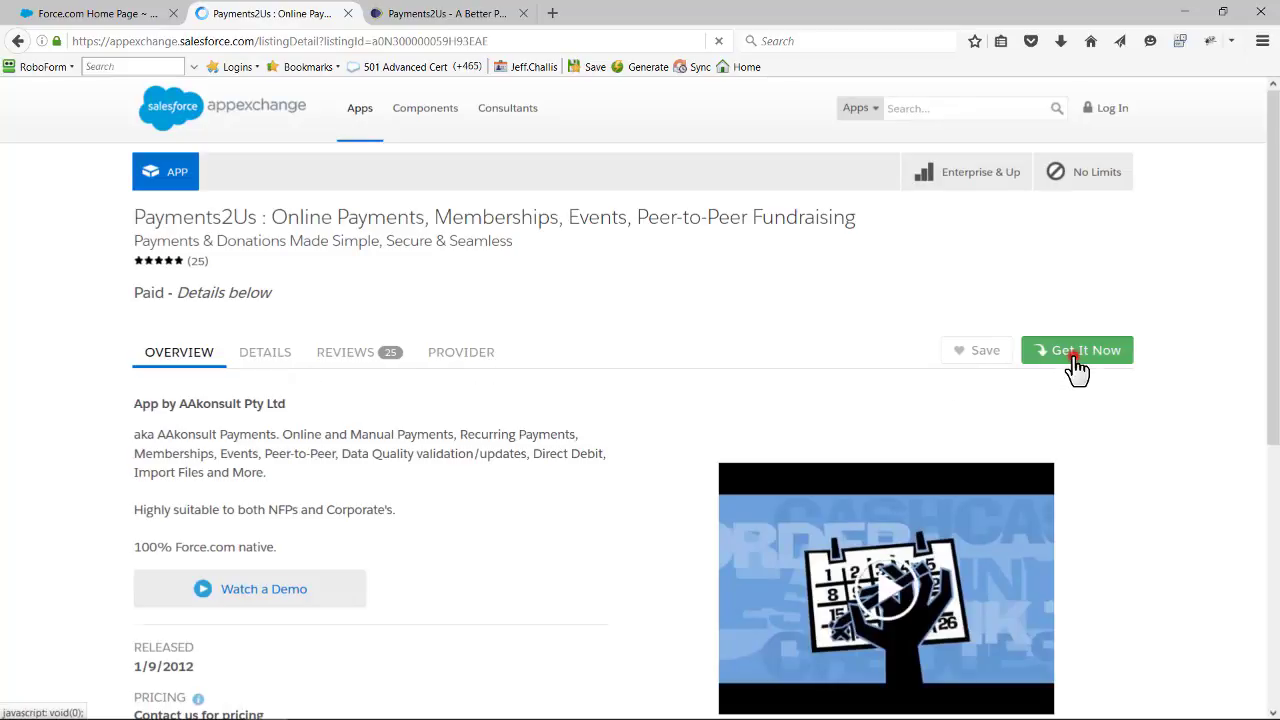
scroll(1077, 410, down, 3)
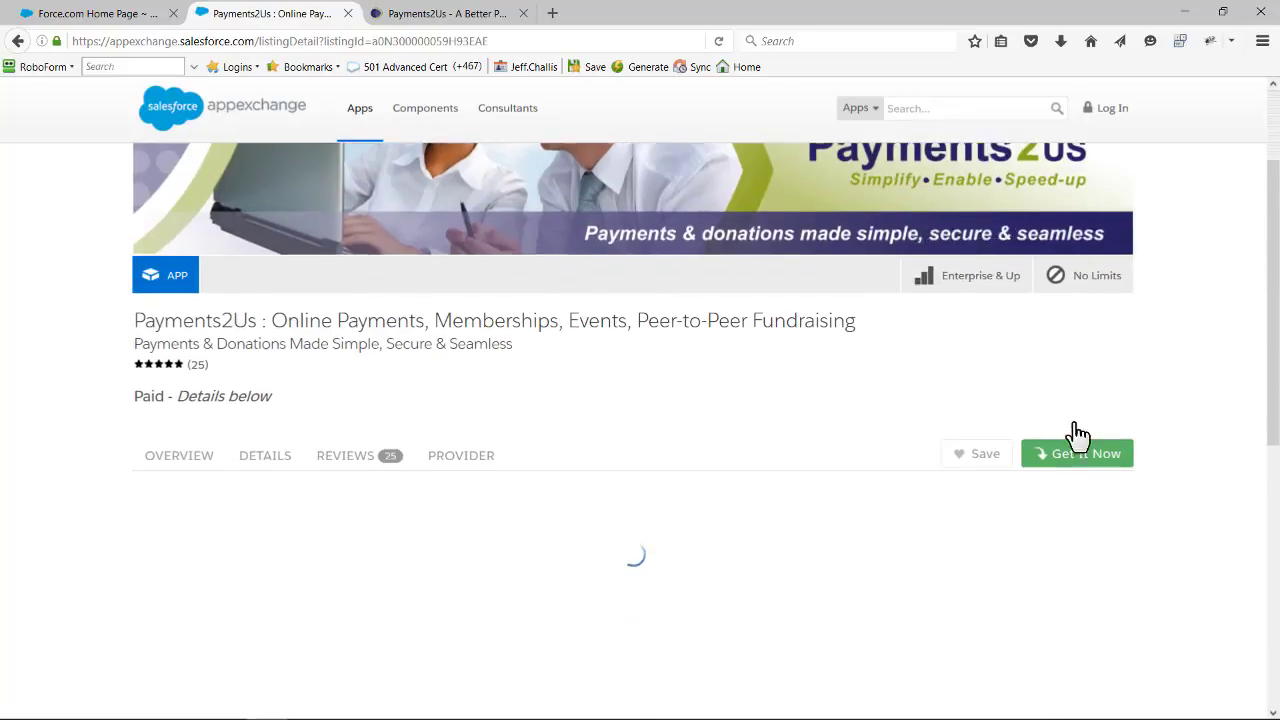
scroll(1070, 435, down, 4)
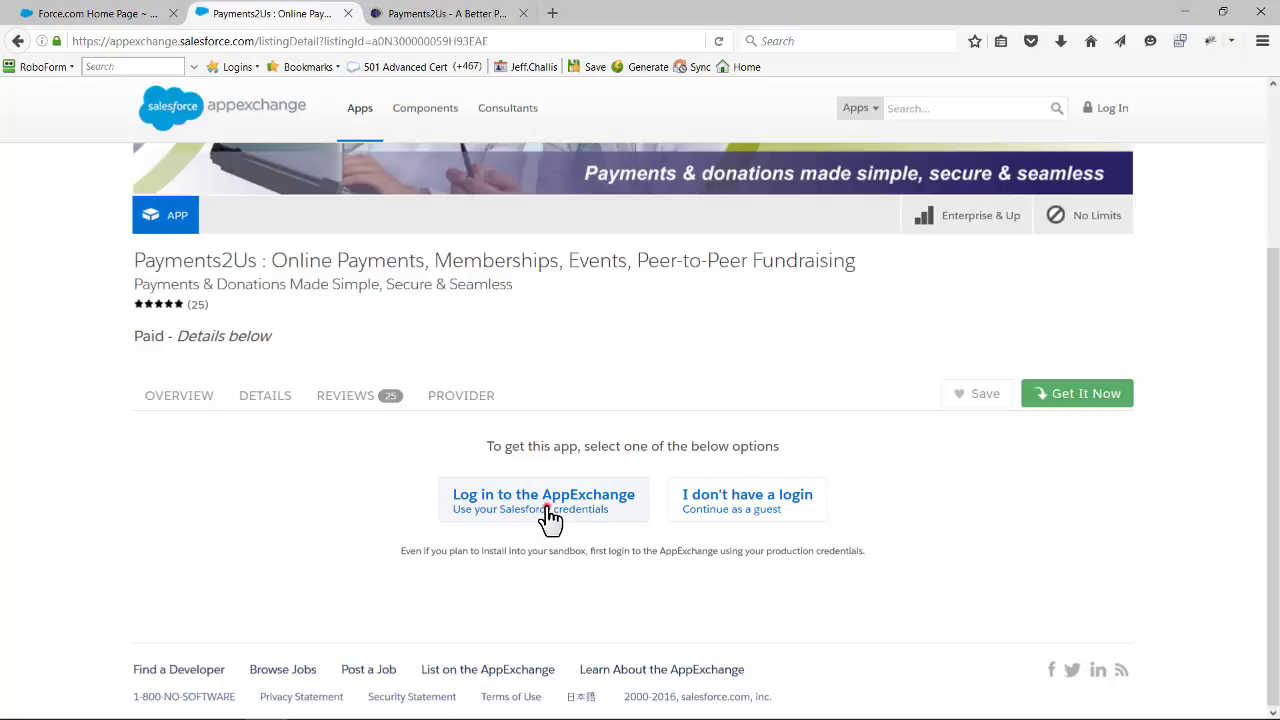
click(550, 518)
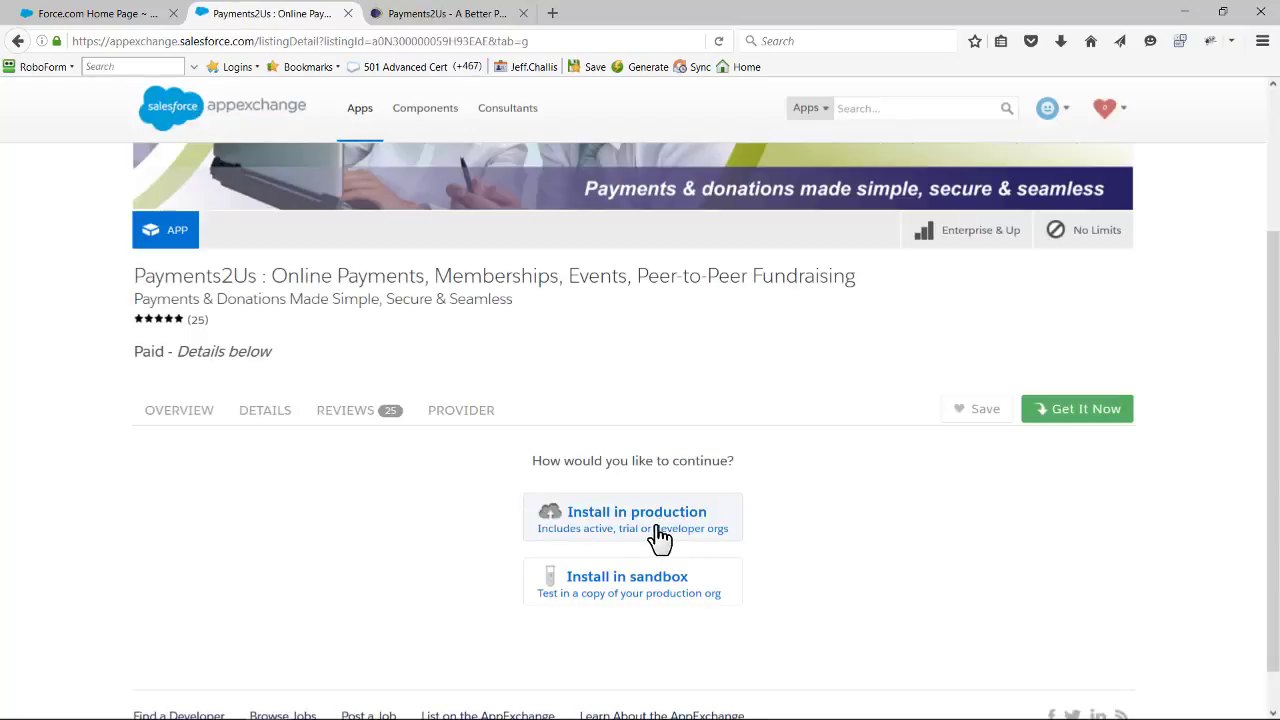
click(660, 538)
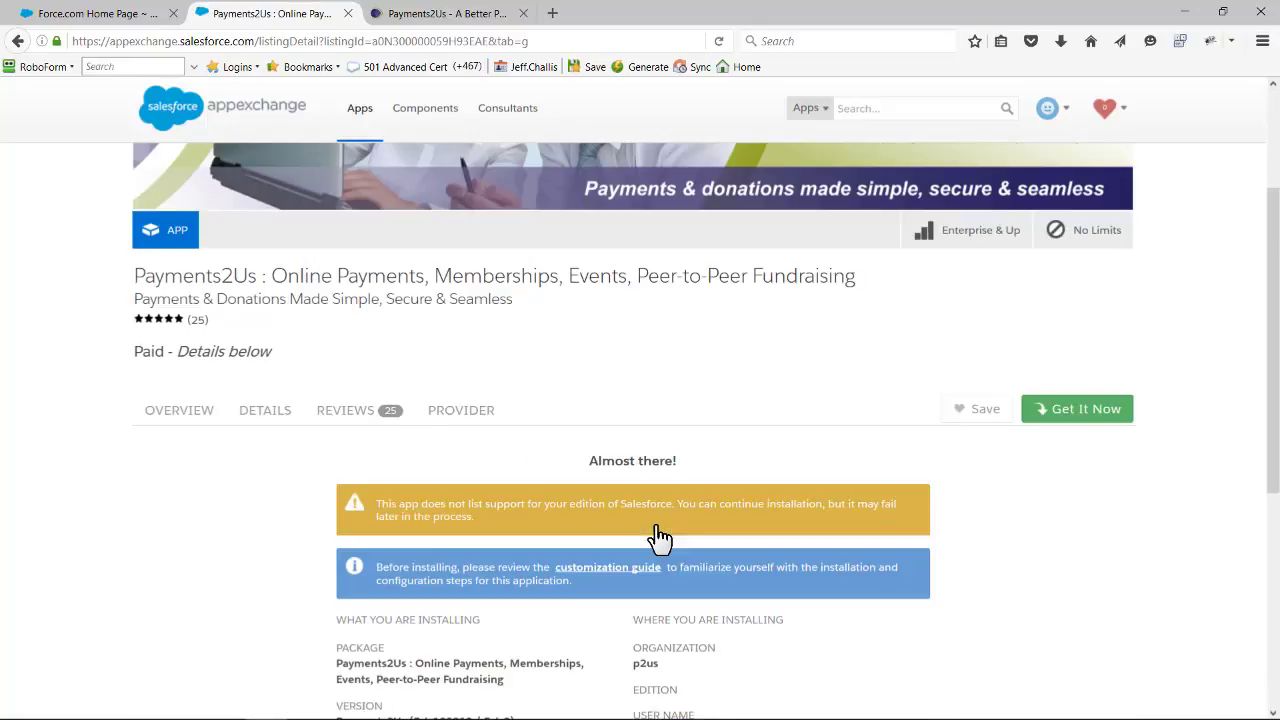
- Agree to the terms and conditions, confirm the installation, and continue with the saved username of the demo org
scroll(656, 530, down, 4)
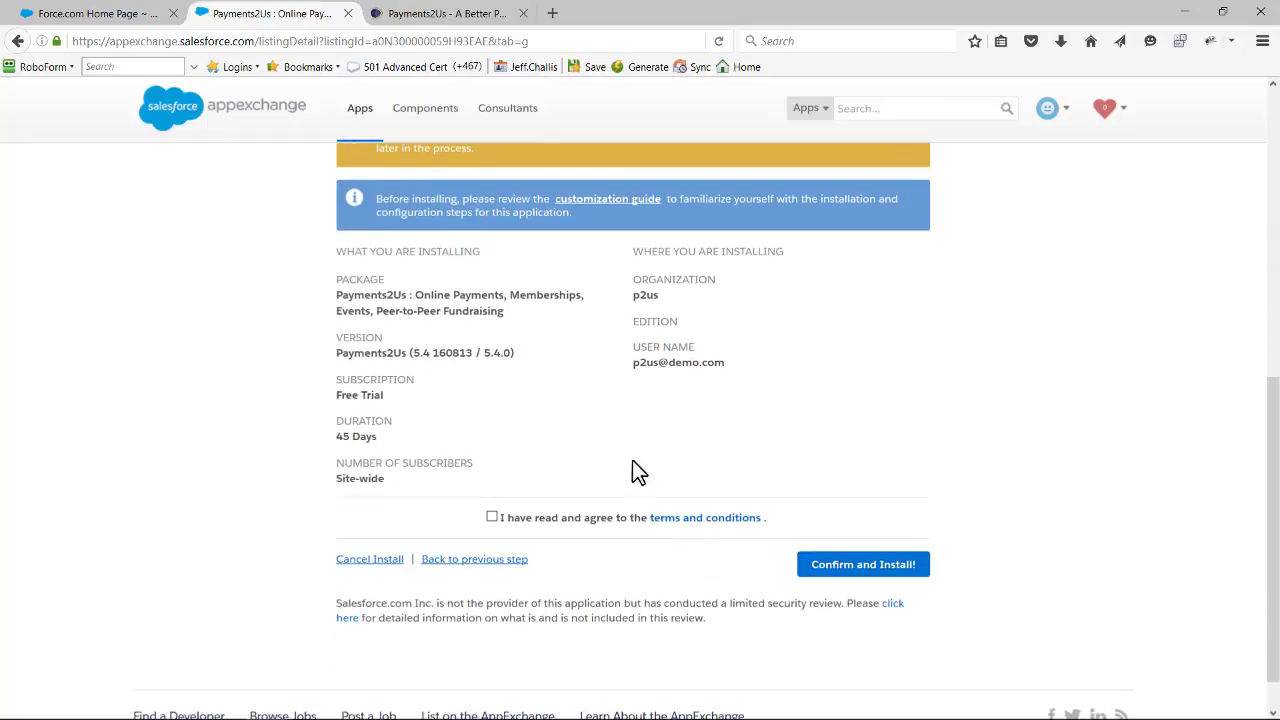
click(490, 517)
click(852, 578)
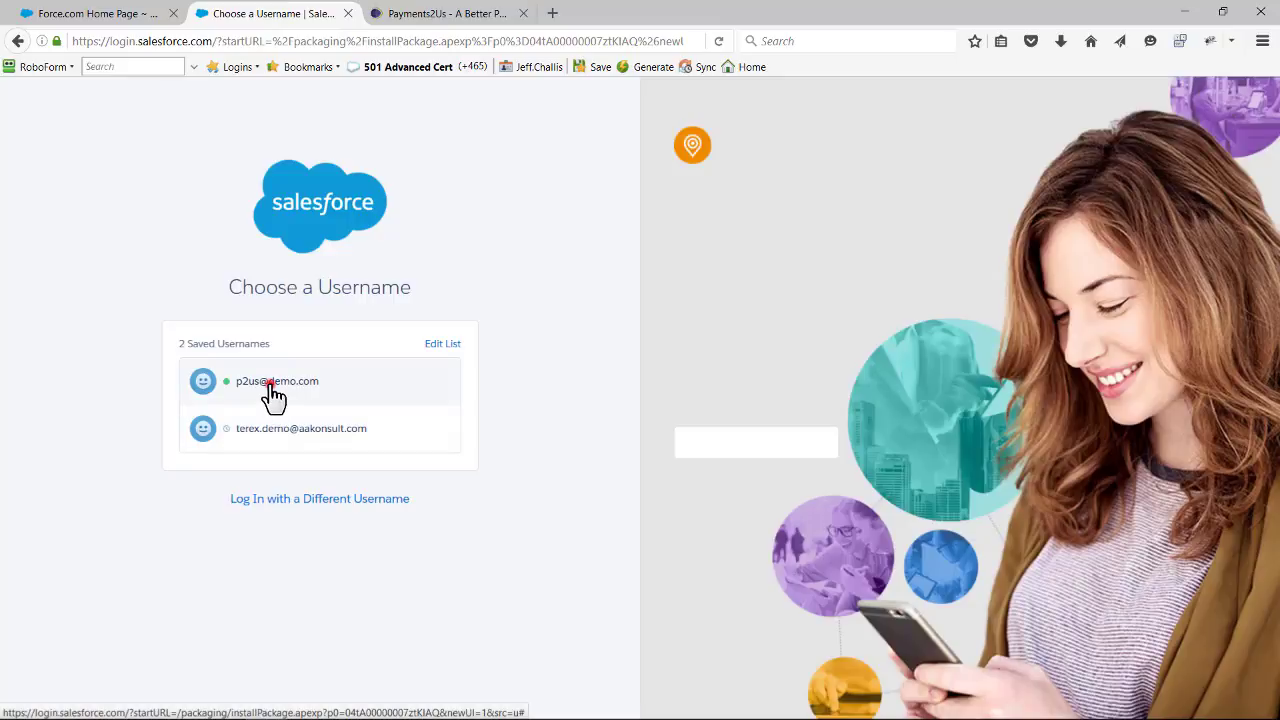
click(274, 395)
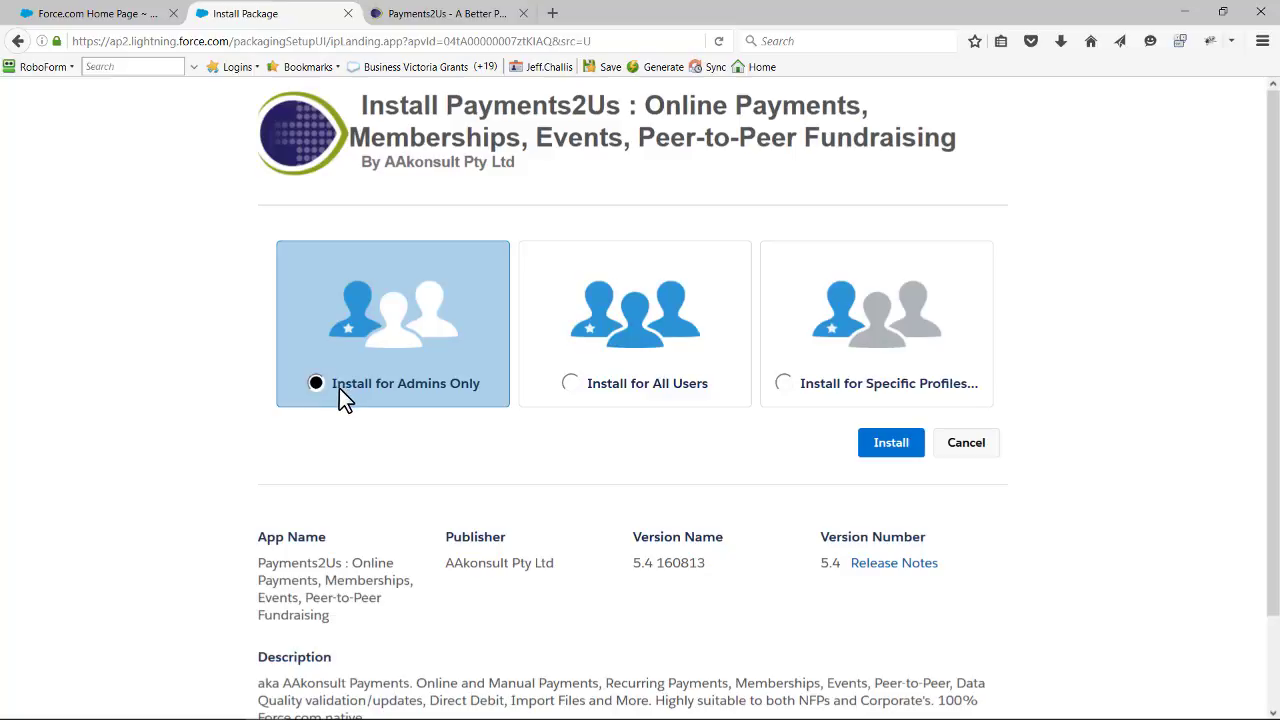
- Install the Payments2Us package for all users, granting access to the listed third-party websites
click(570, 384)
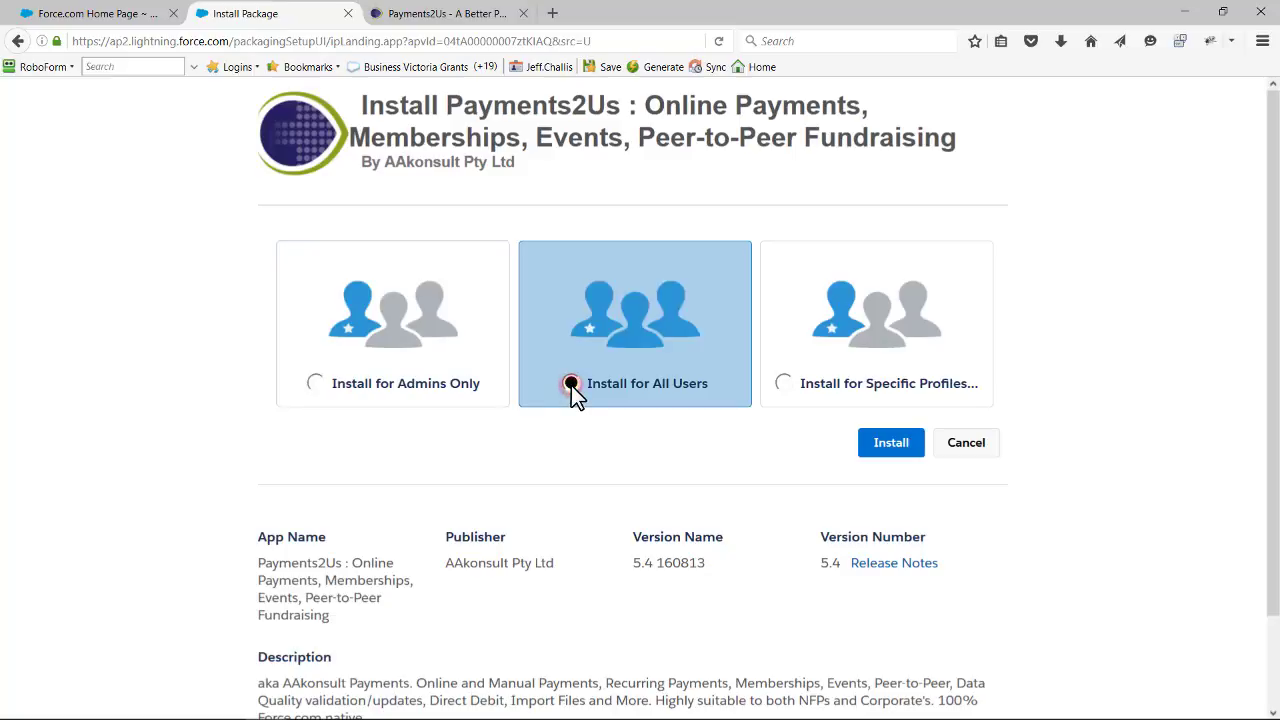
click(891, 447)
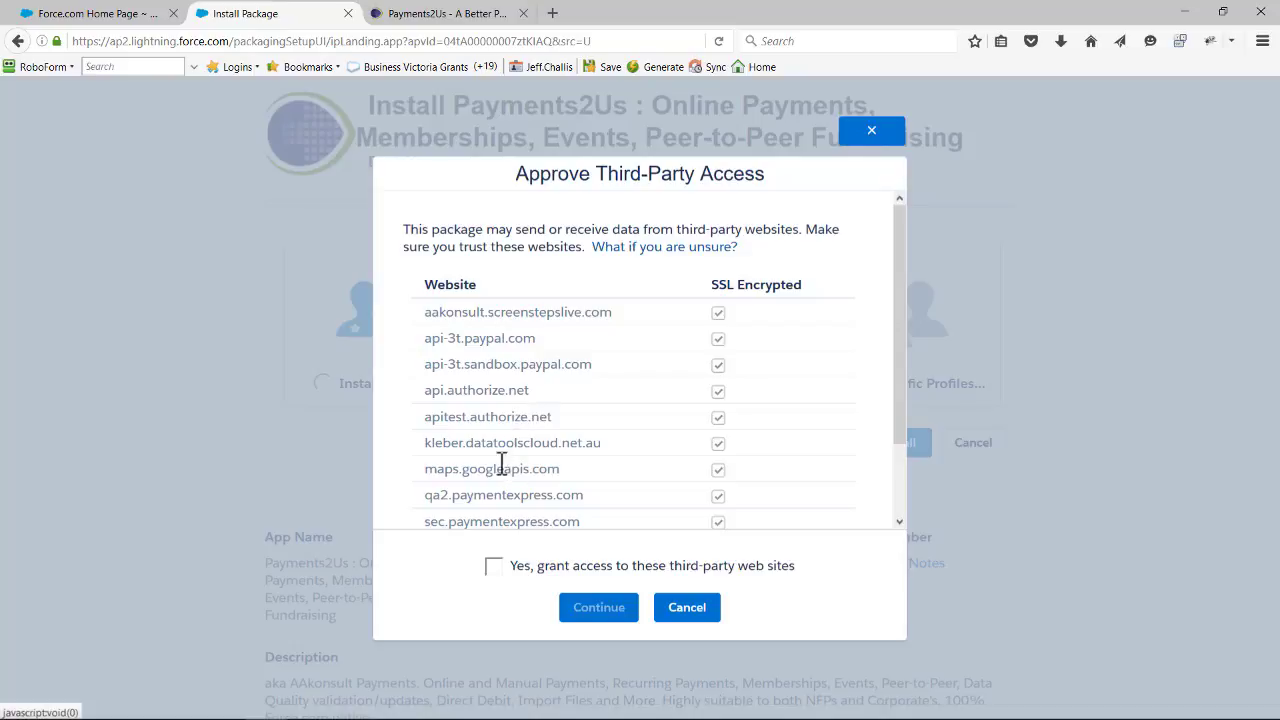
click(494, 567)
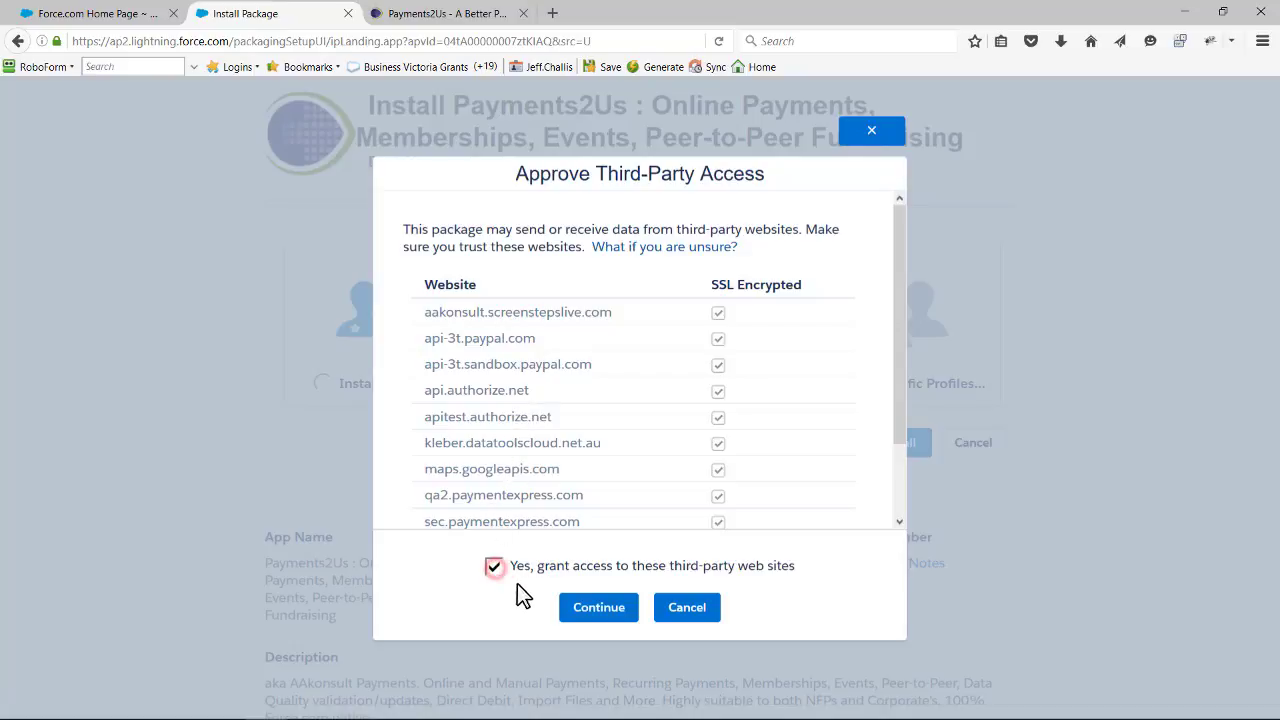
click(591, 606)
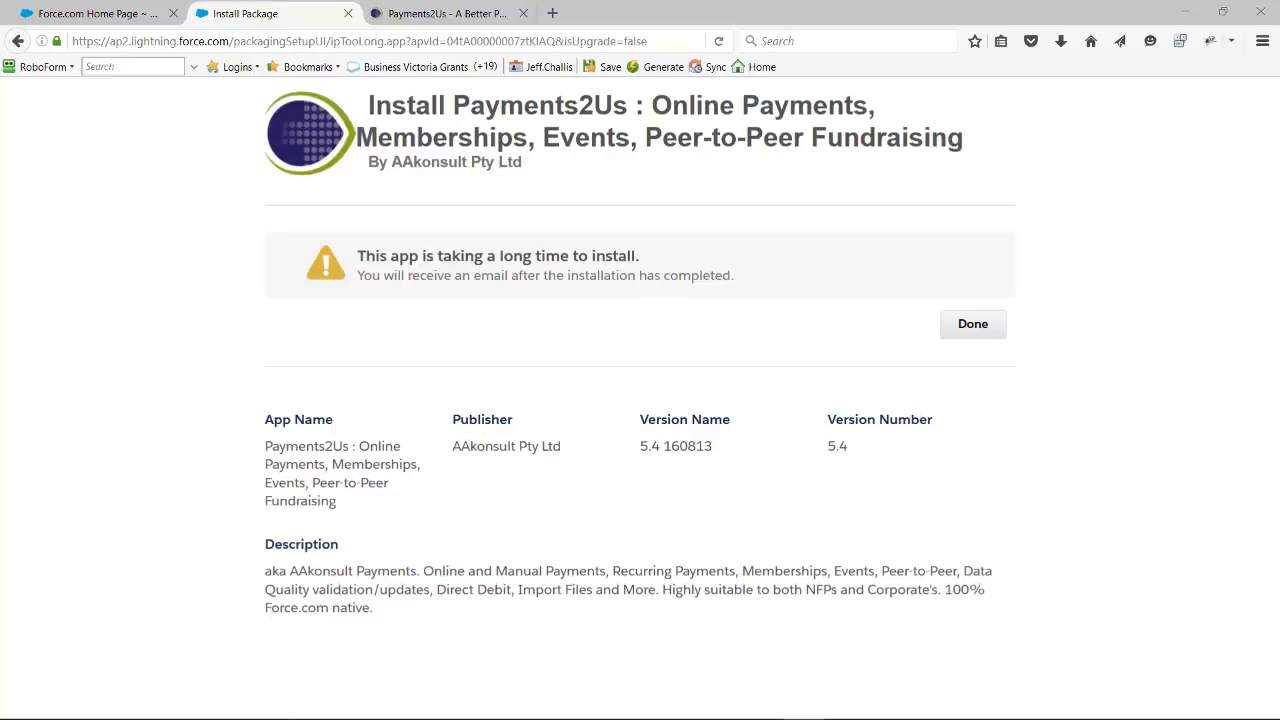
- Finish the package installer and reload the Installed Packages page
click(945, 330)
click(964, 328)
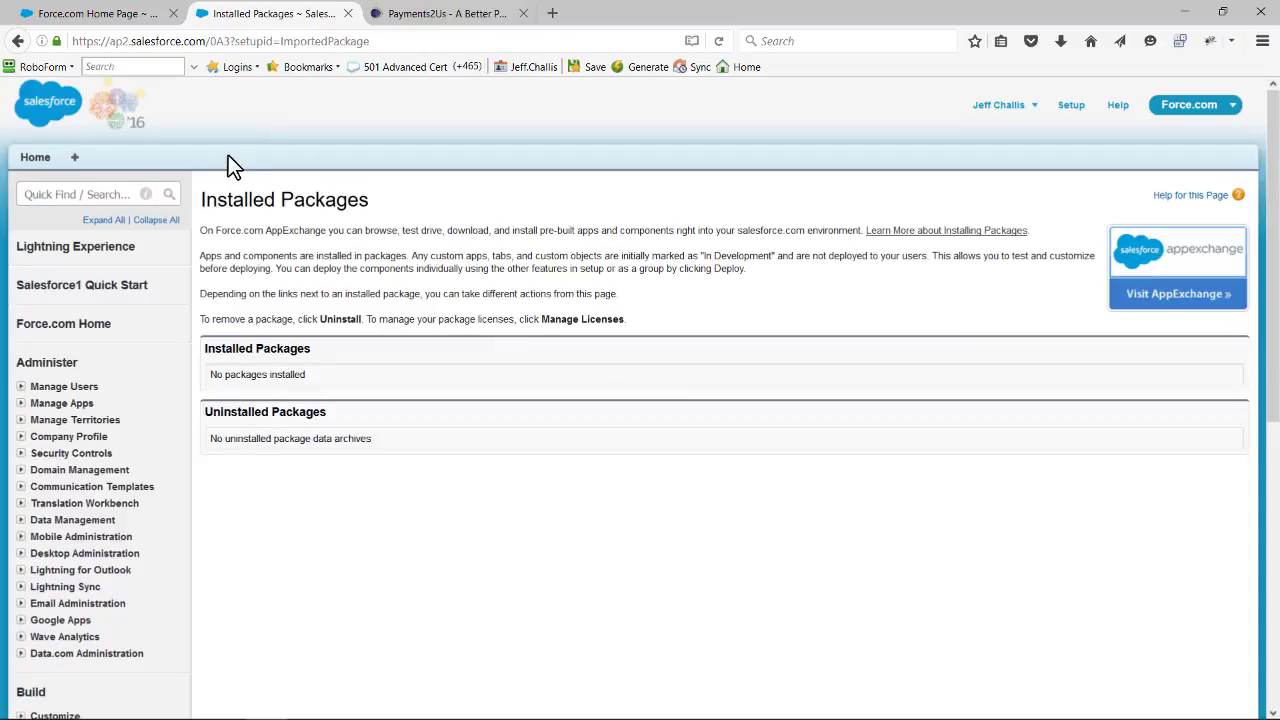
click(317, 40)
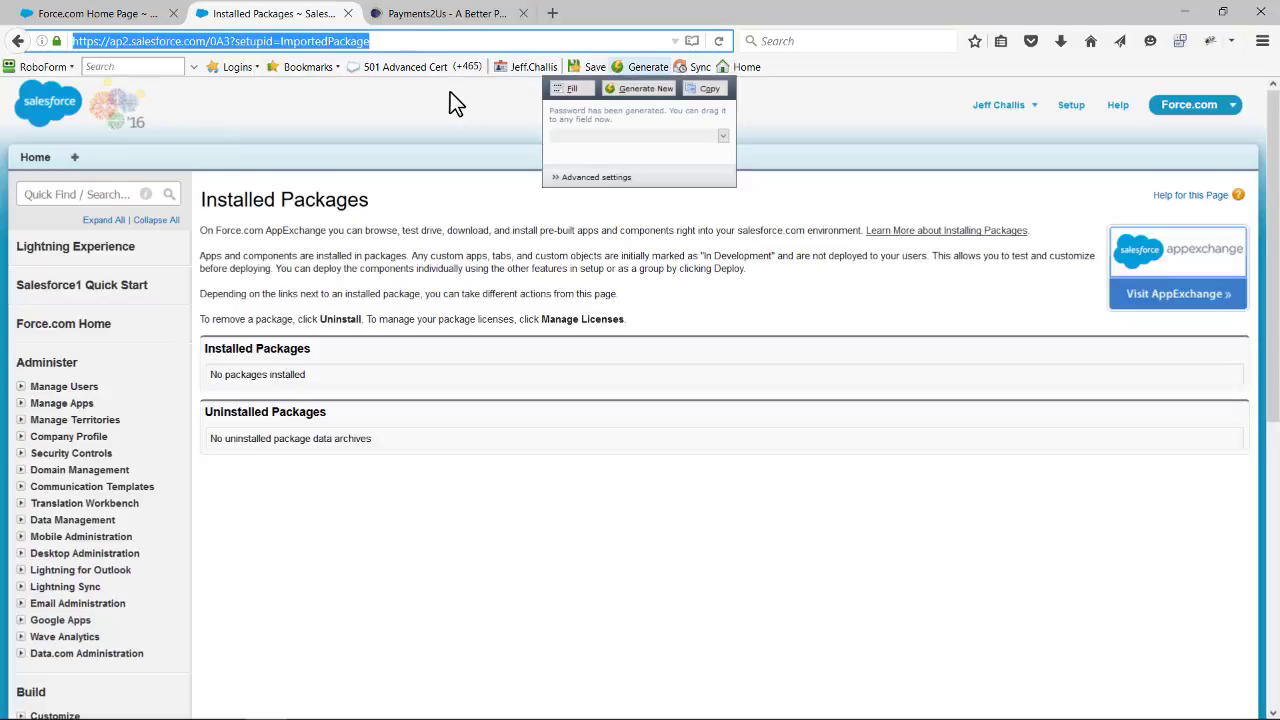
key(Return)
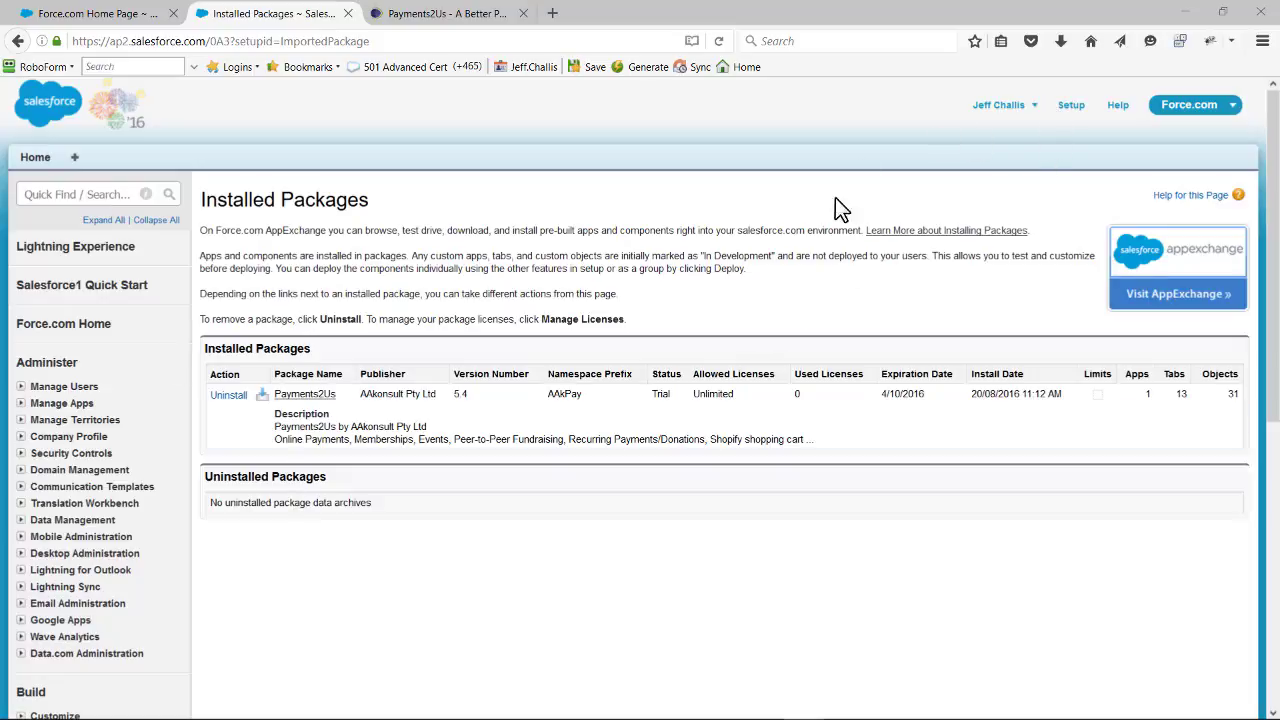
- Open the Sites page among the Develop settings in Setup
scroll(722, 272, down, 3)
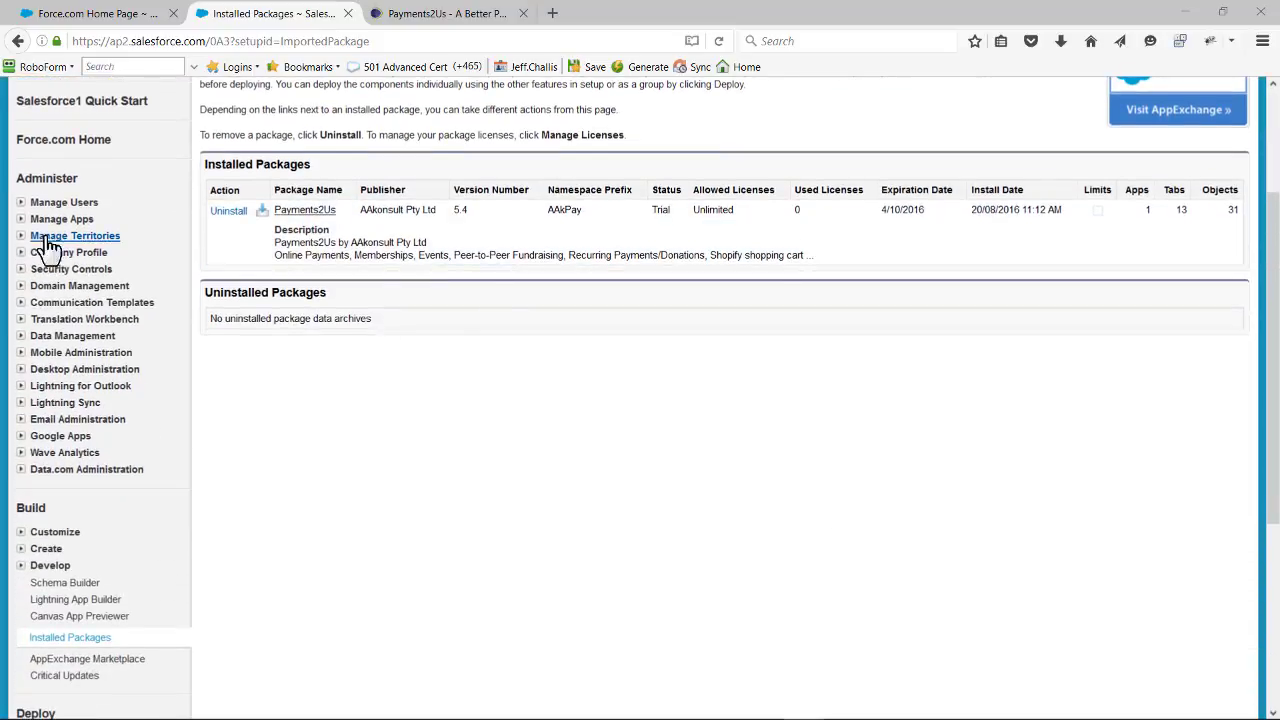
click(24, 567)
scroll(98, 590, down, 6)
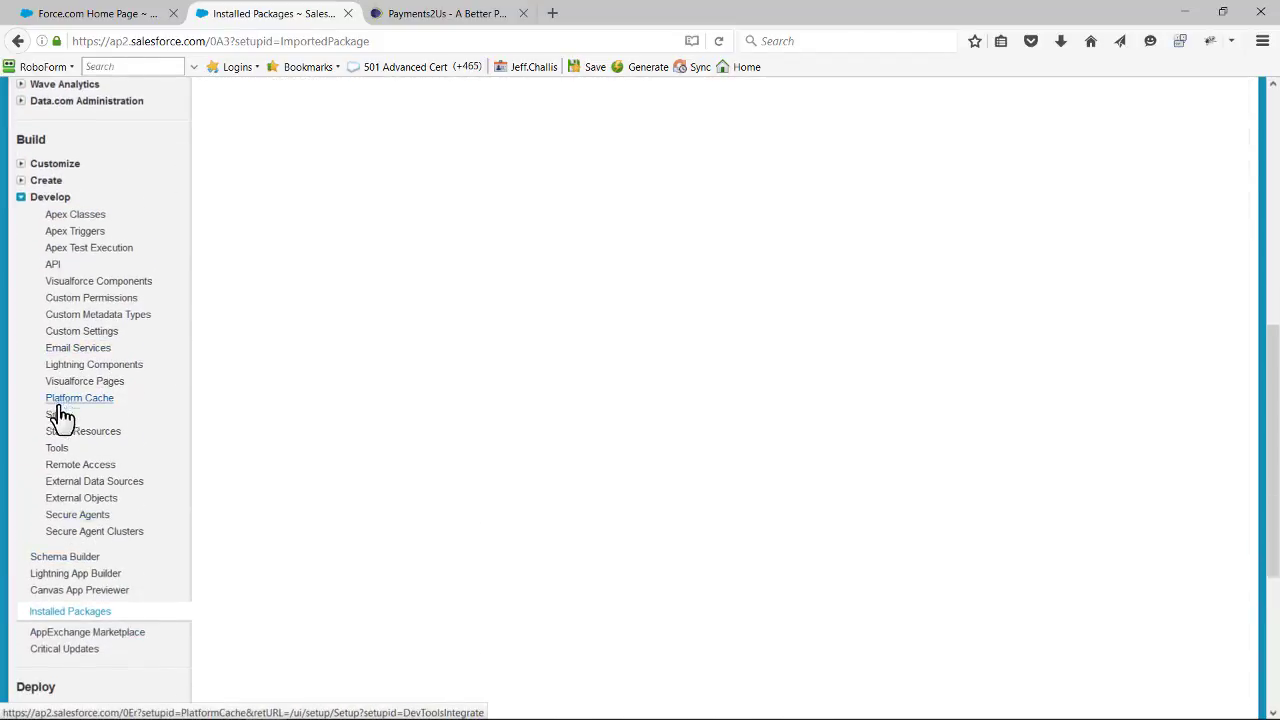
click(57, 438)
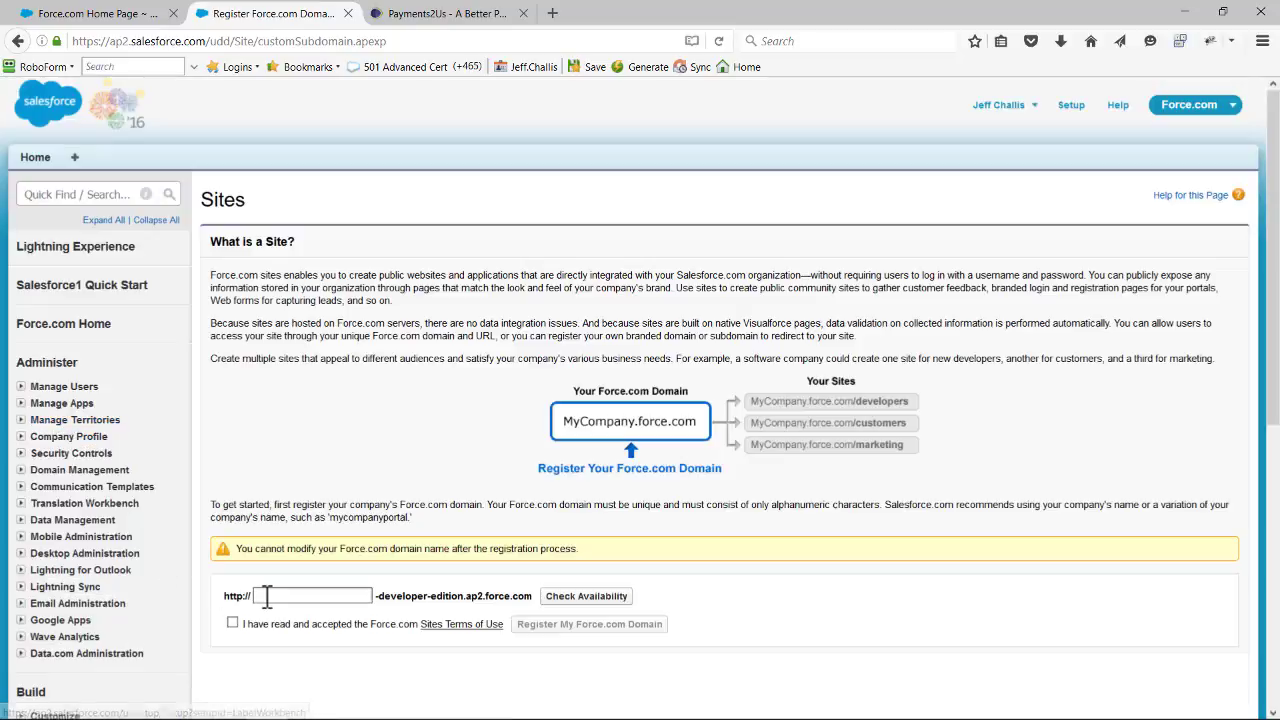
- Check the availability of the Force.com domain name p2usdemo, accept the Sites Terms of Use, and register the domain
click(267, 595)
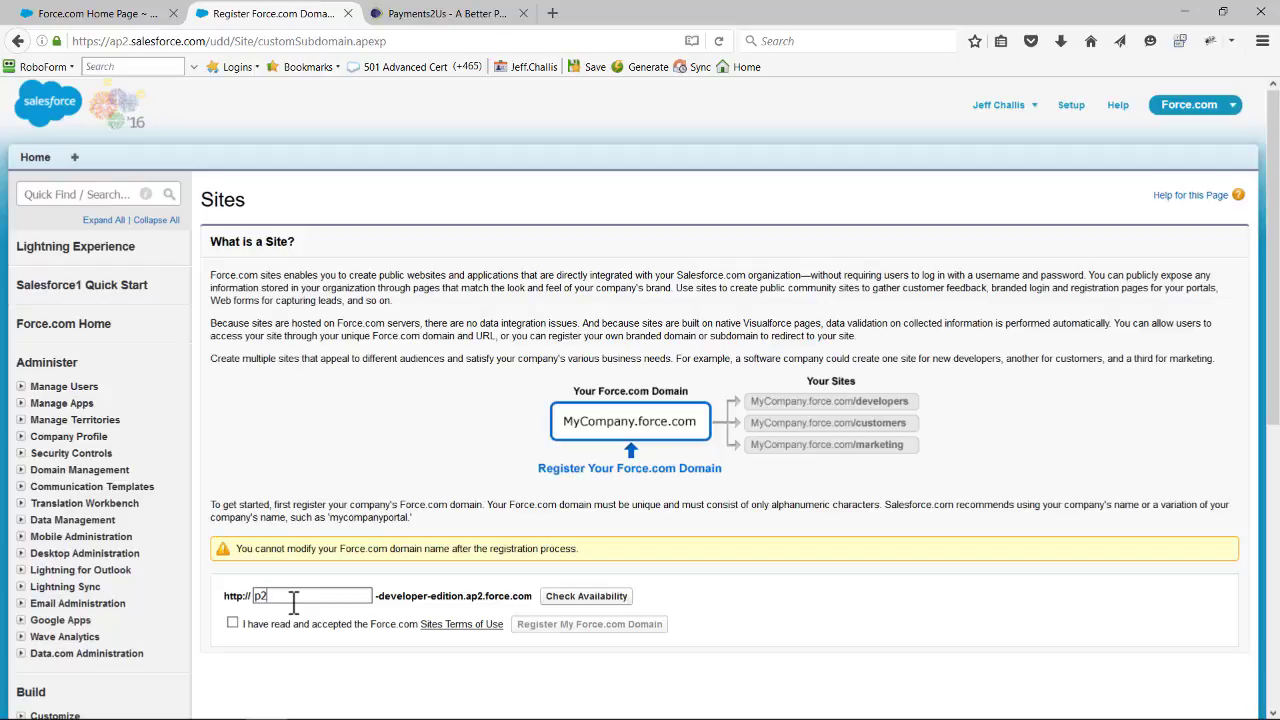
text(usdemo)
click(588, 598)
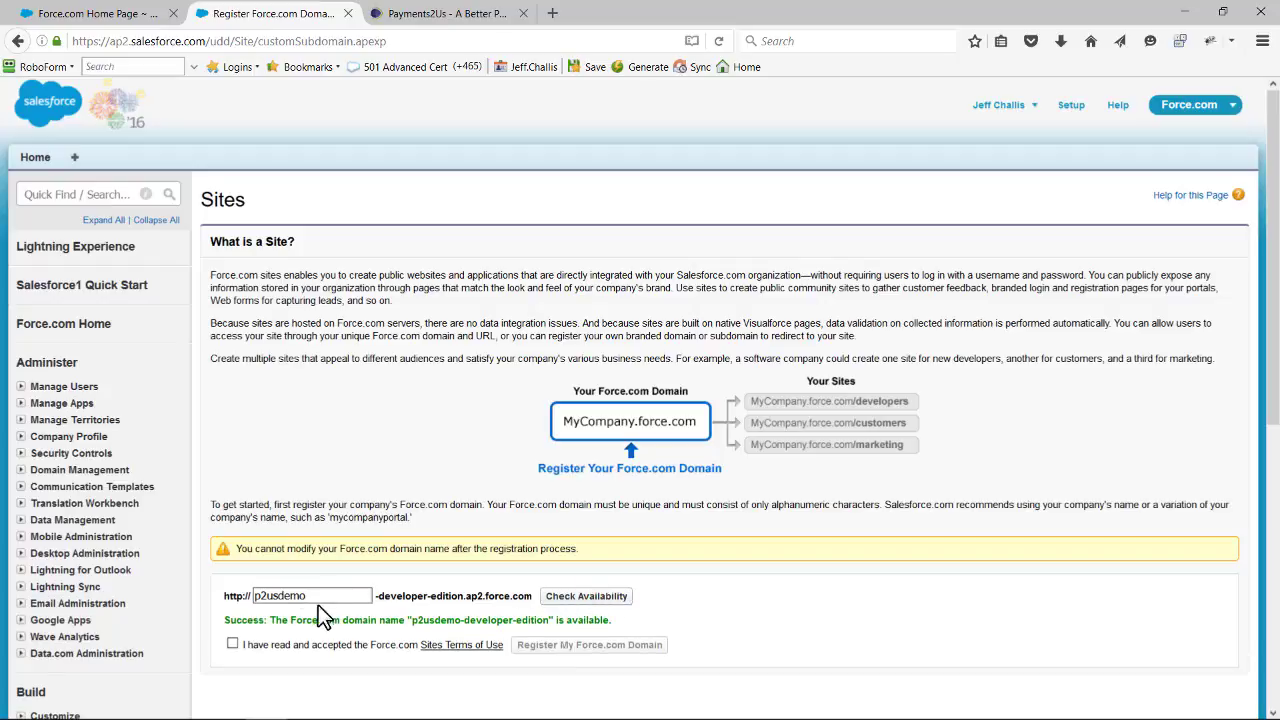
click(232, 645)
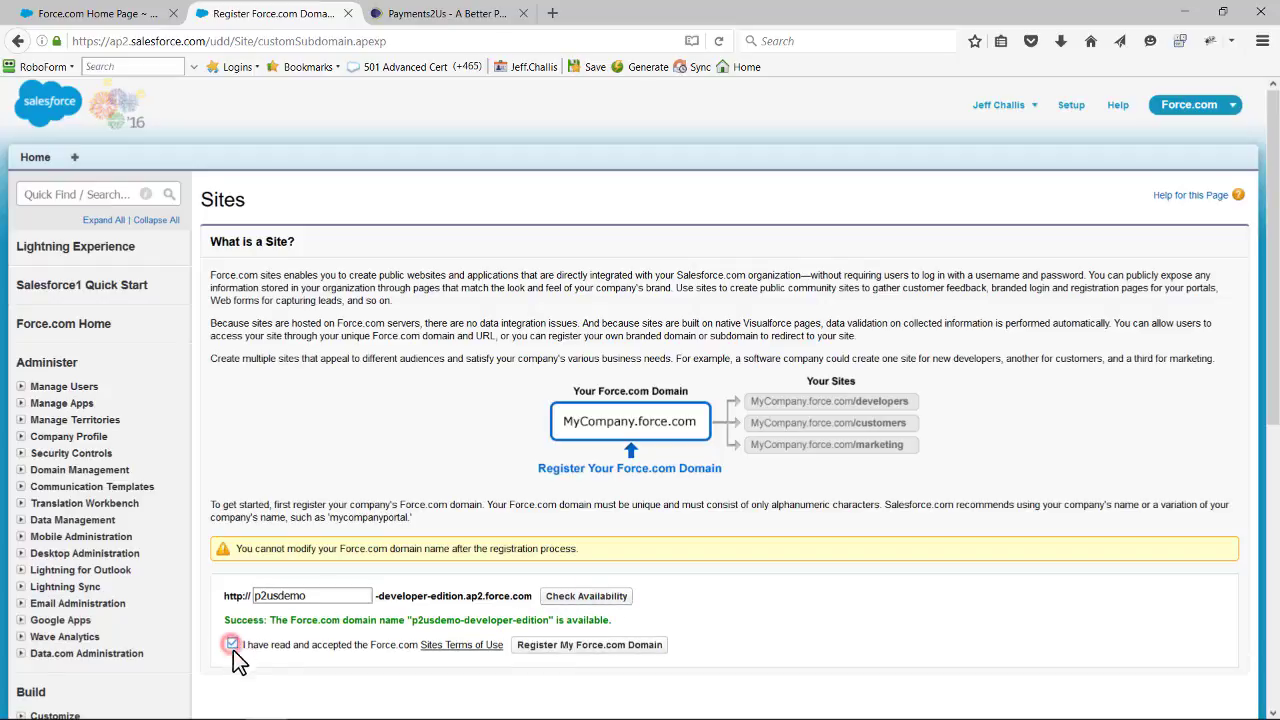
click(563, 648)
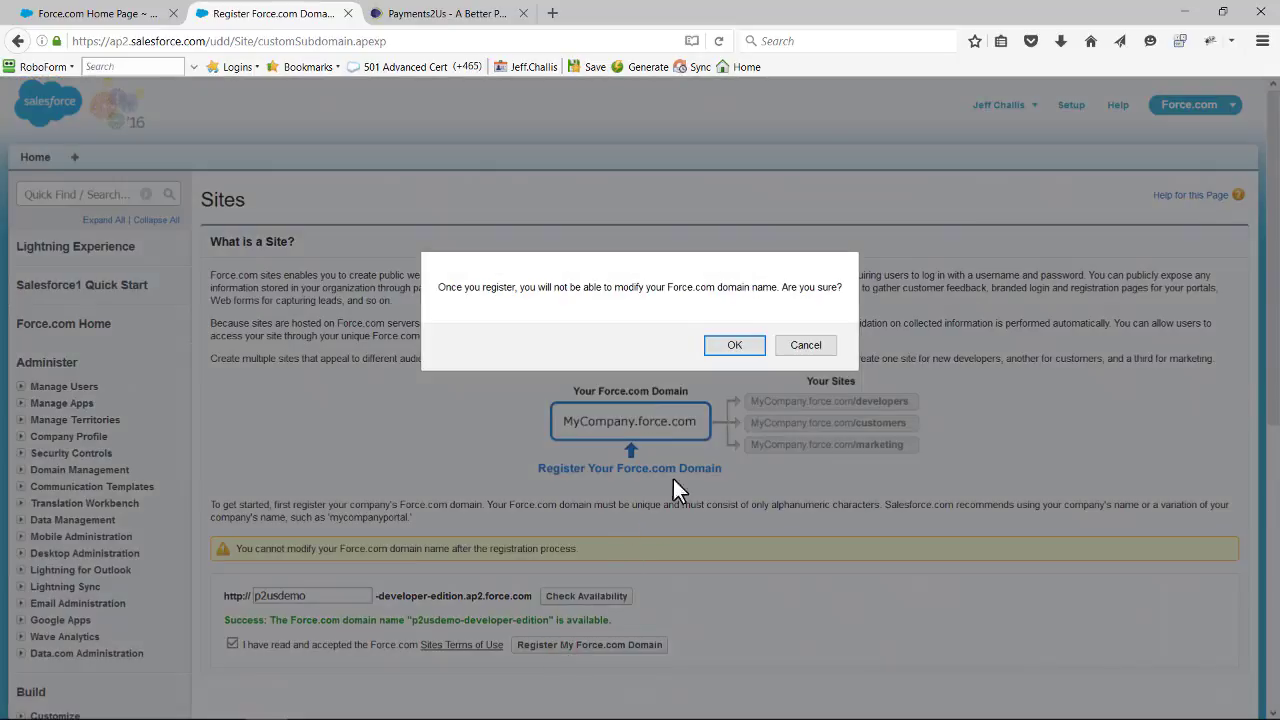
click(734, 345)
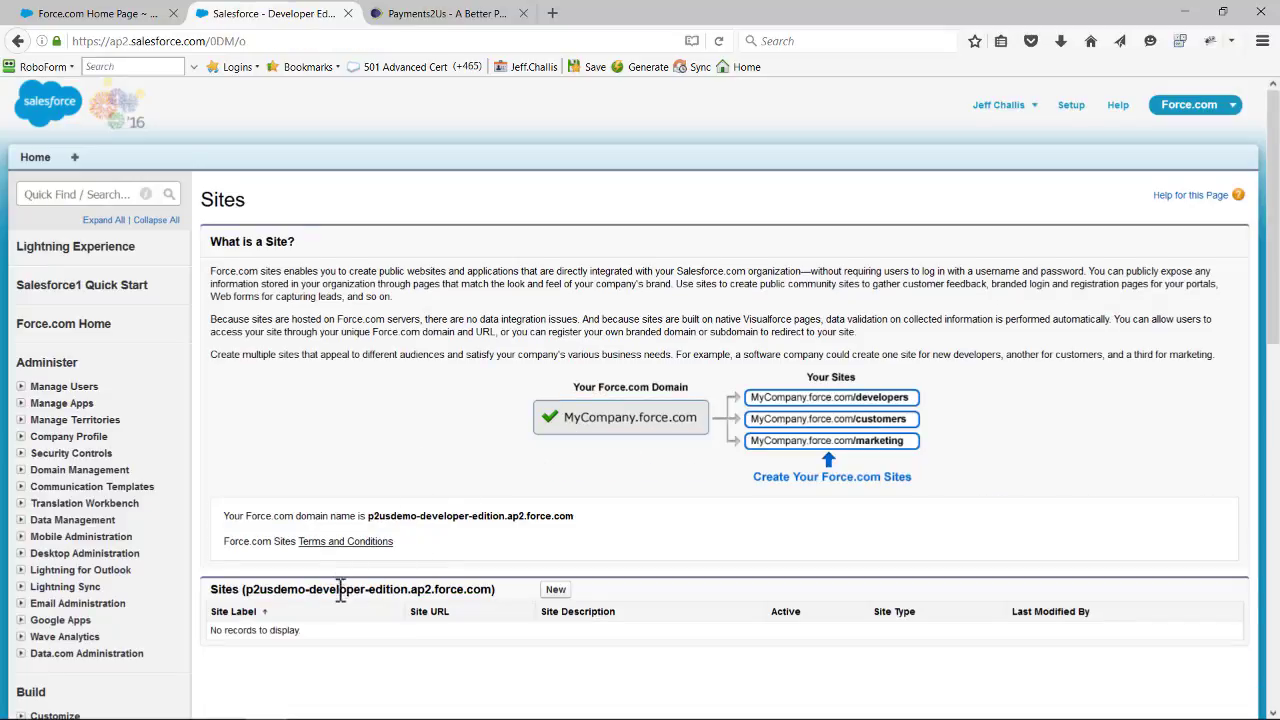
- Create a new site under the registered domain with Payments as its label and name
click(555, 592)
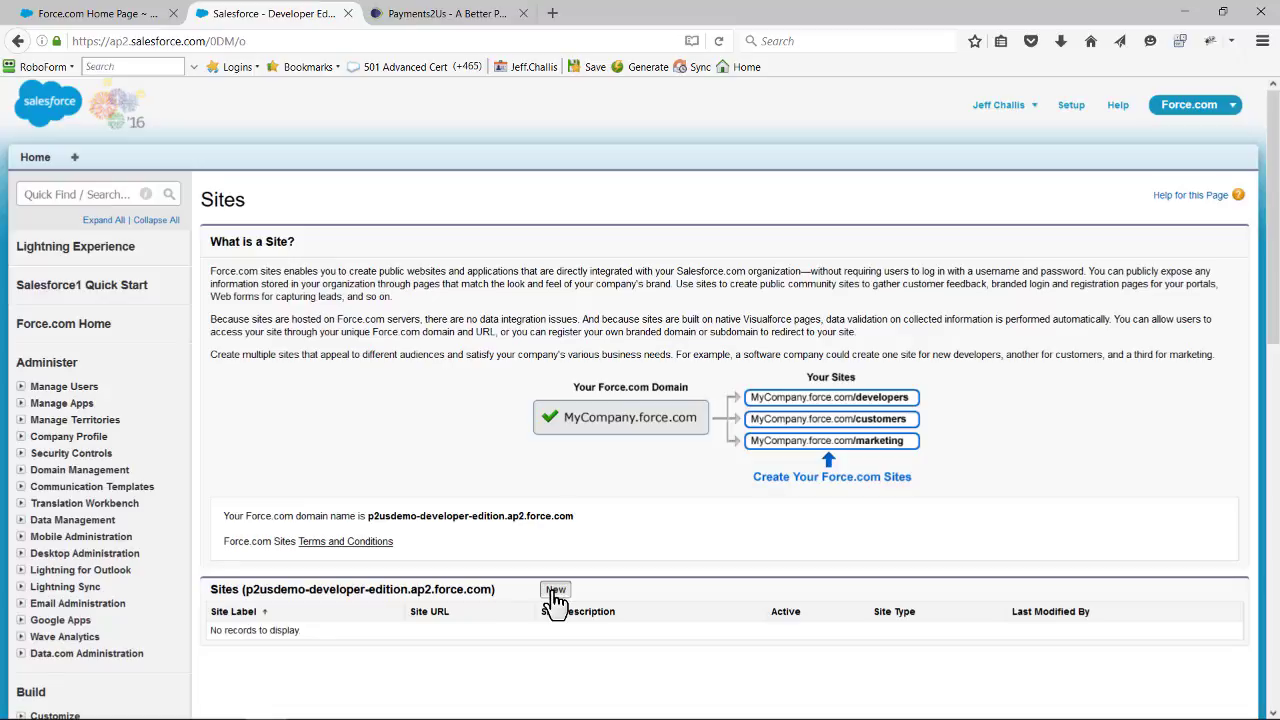
click(555, 592)
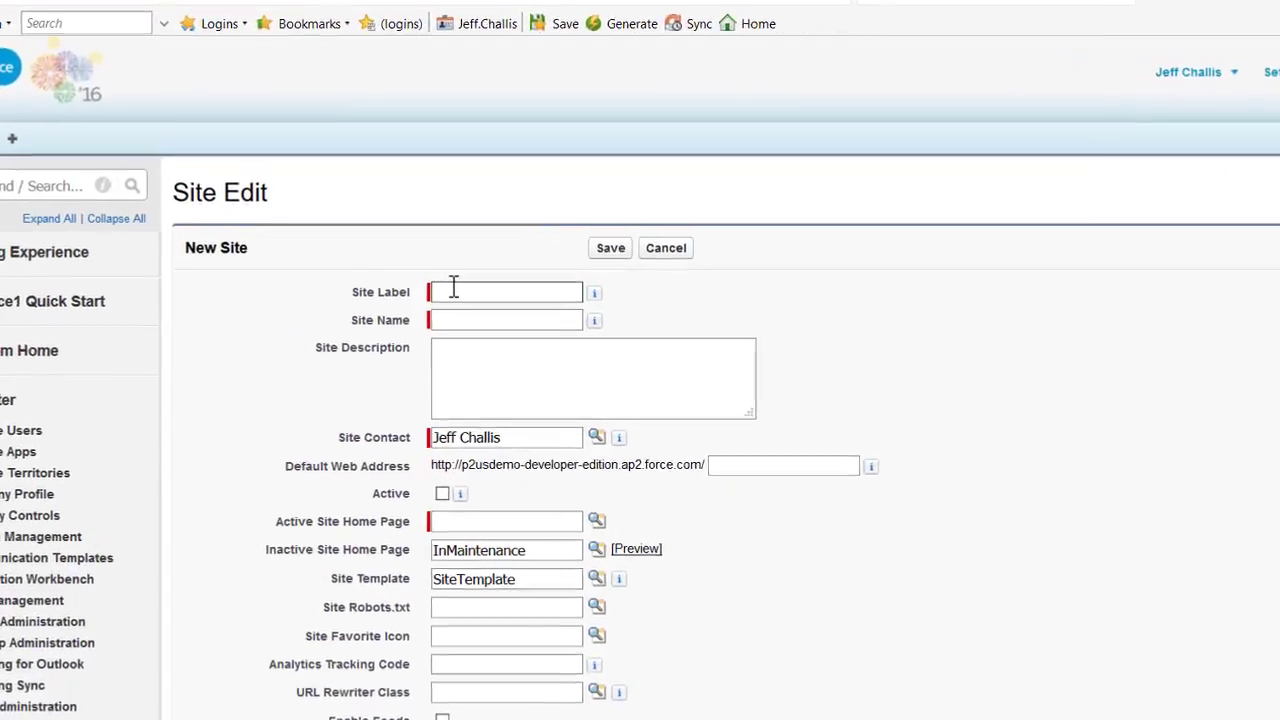
click(453, 289)
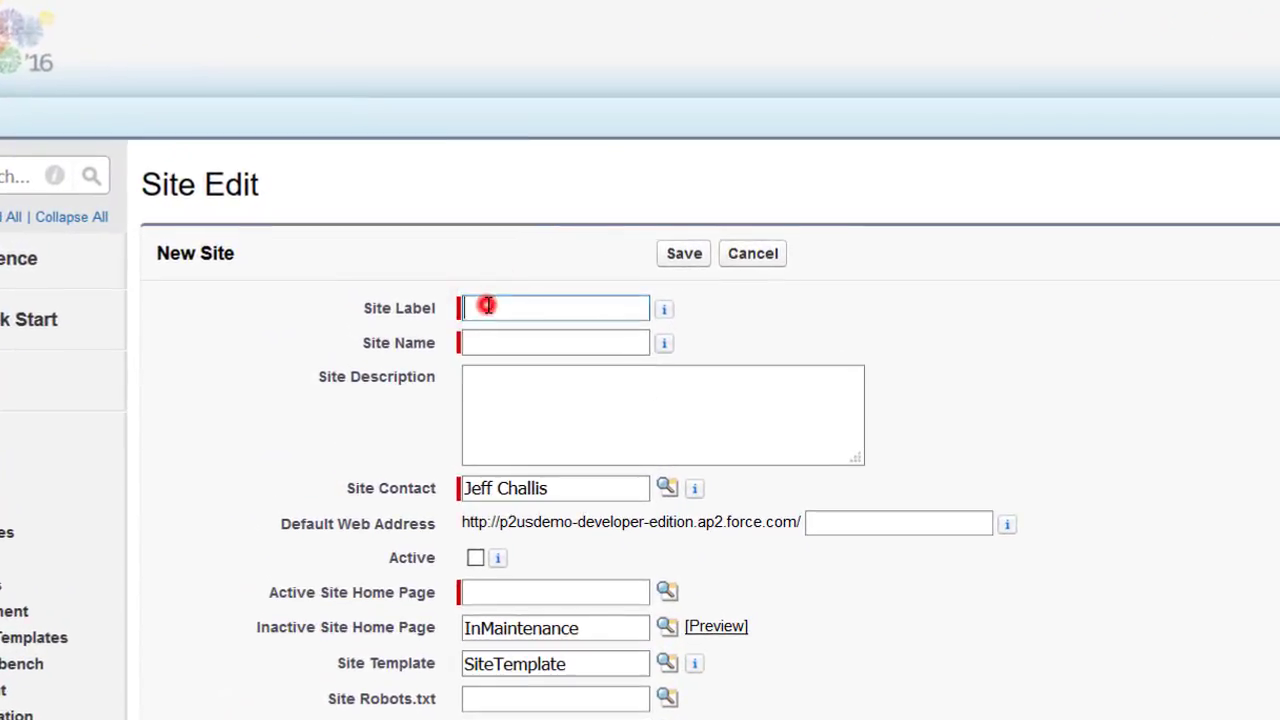
text(Paymen)
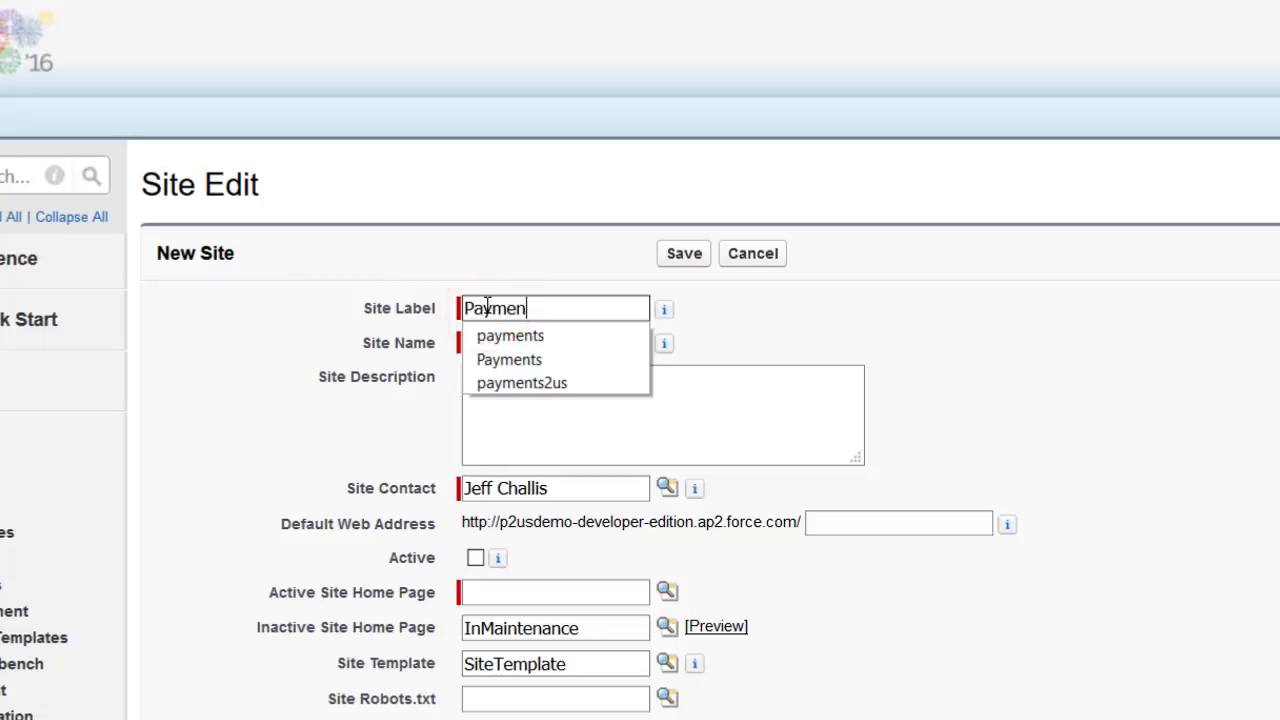
text(ts)
key(Tab)
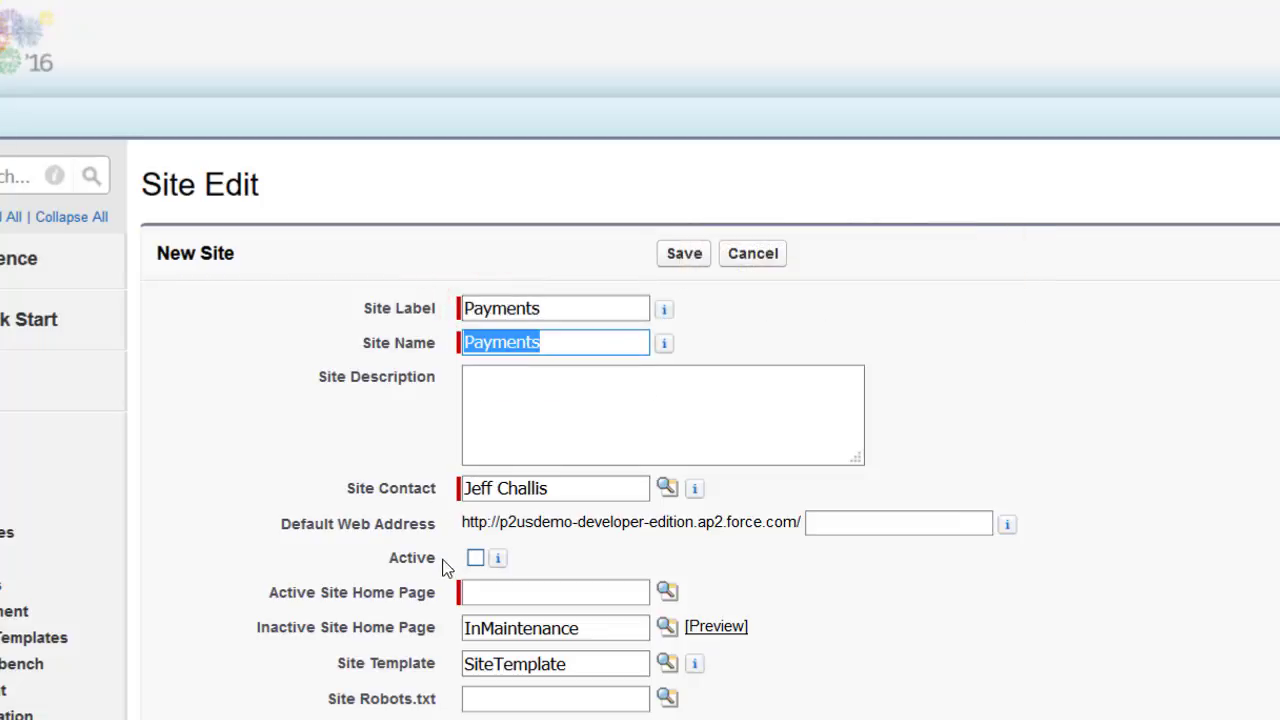
- Mark the new site as active and set its active site home page to checkout
click(475, 558)
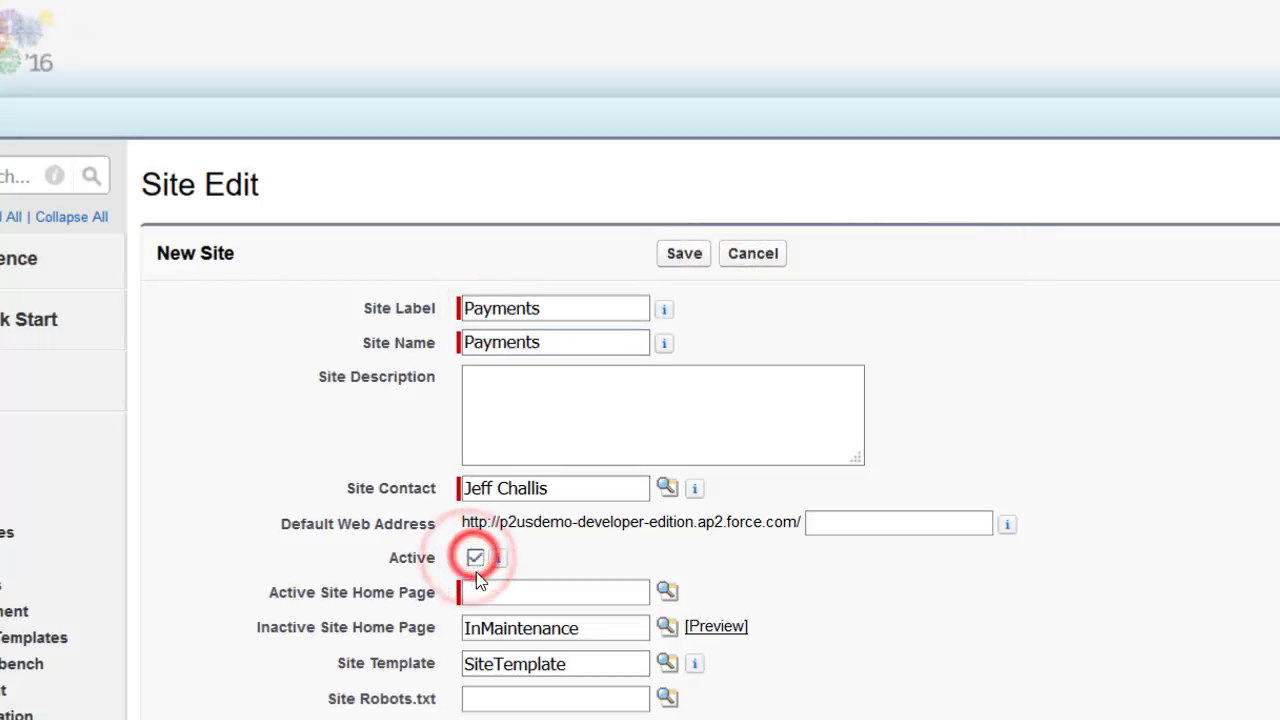
click(476, 591)
text(check)
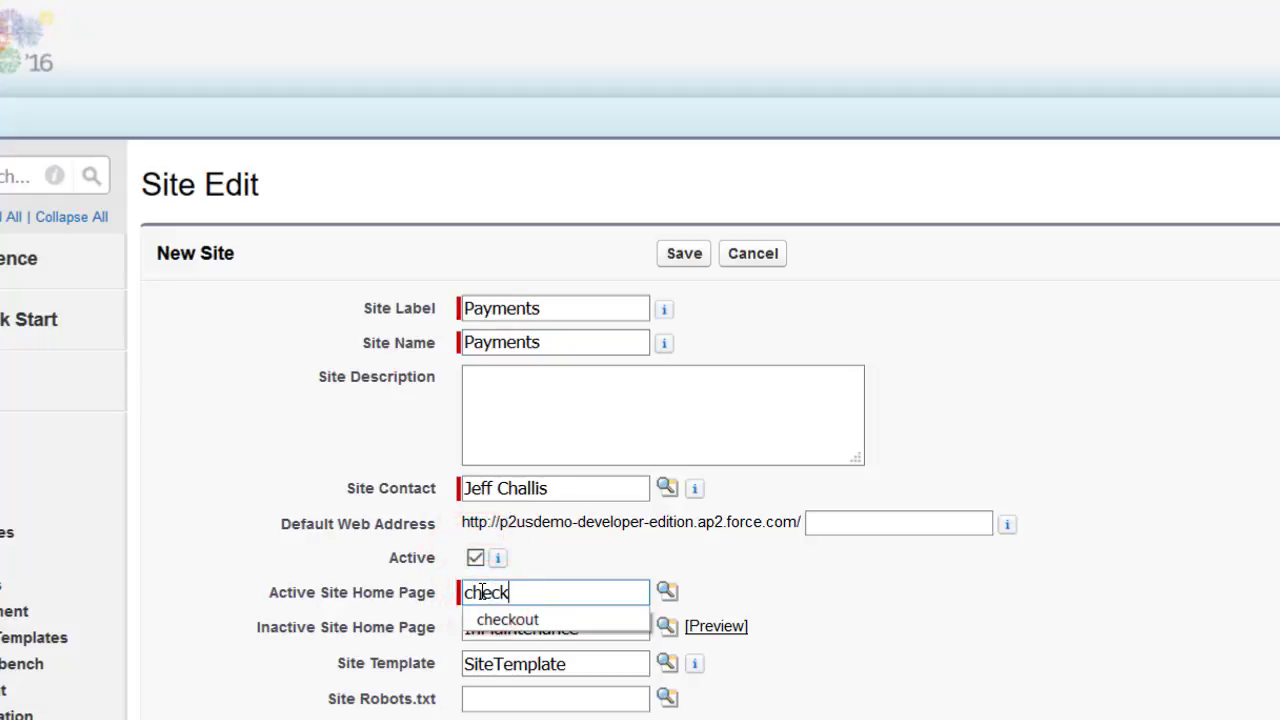
text(out)
key(Tab)
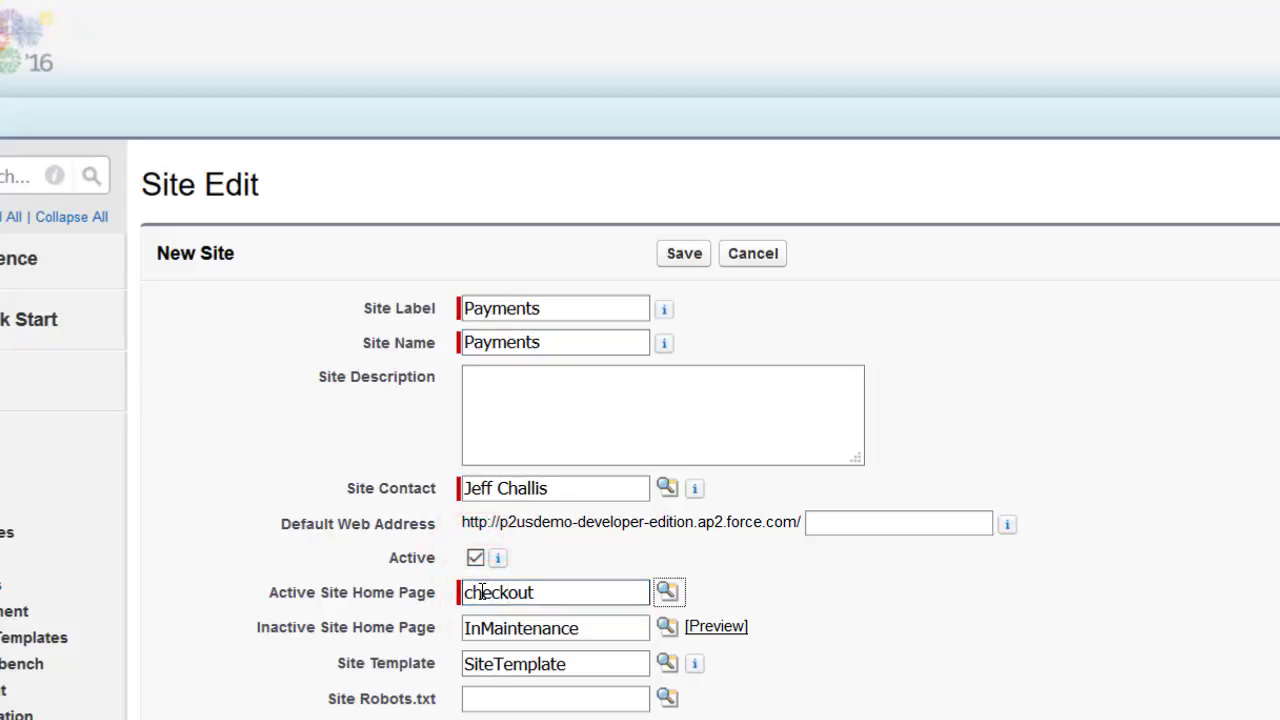
- Set the site's URL Rewriter Class to urlrewriter and save the new site
scroll(485, 650, down, 3)
click(502, 657)
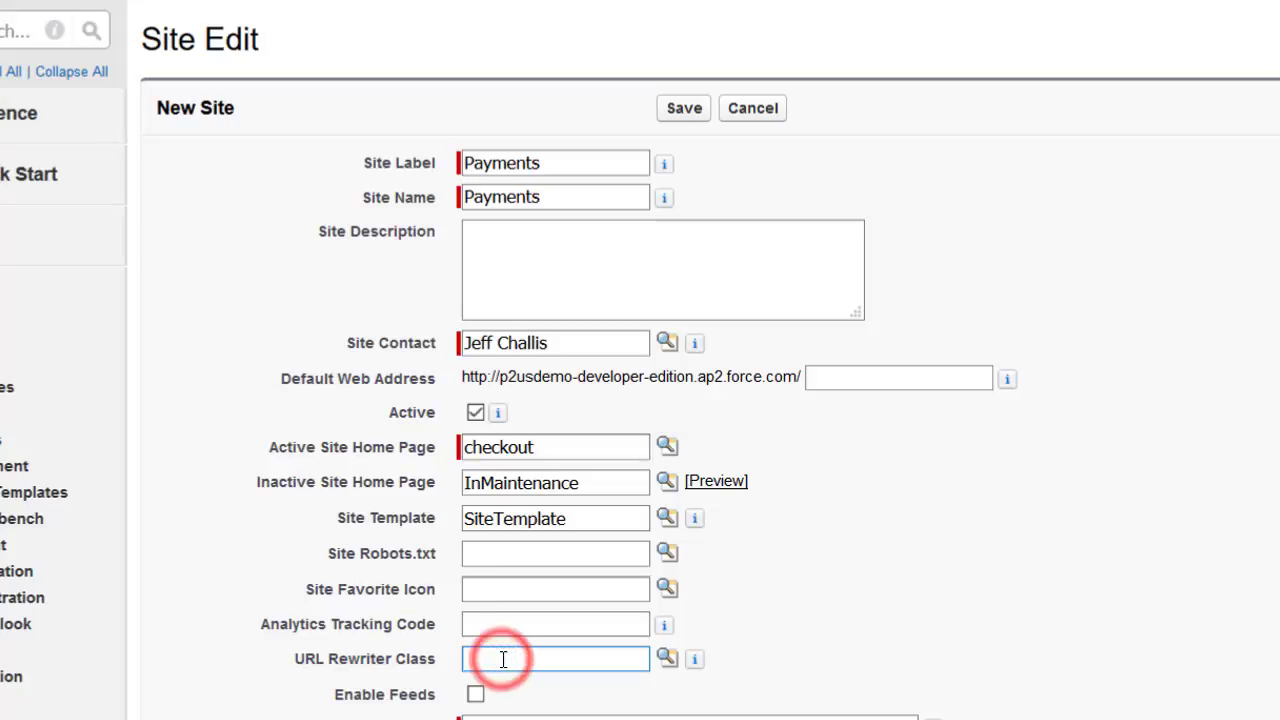
text(URL)
key(Down)
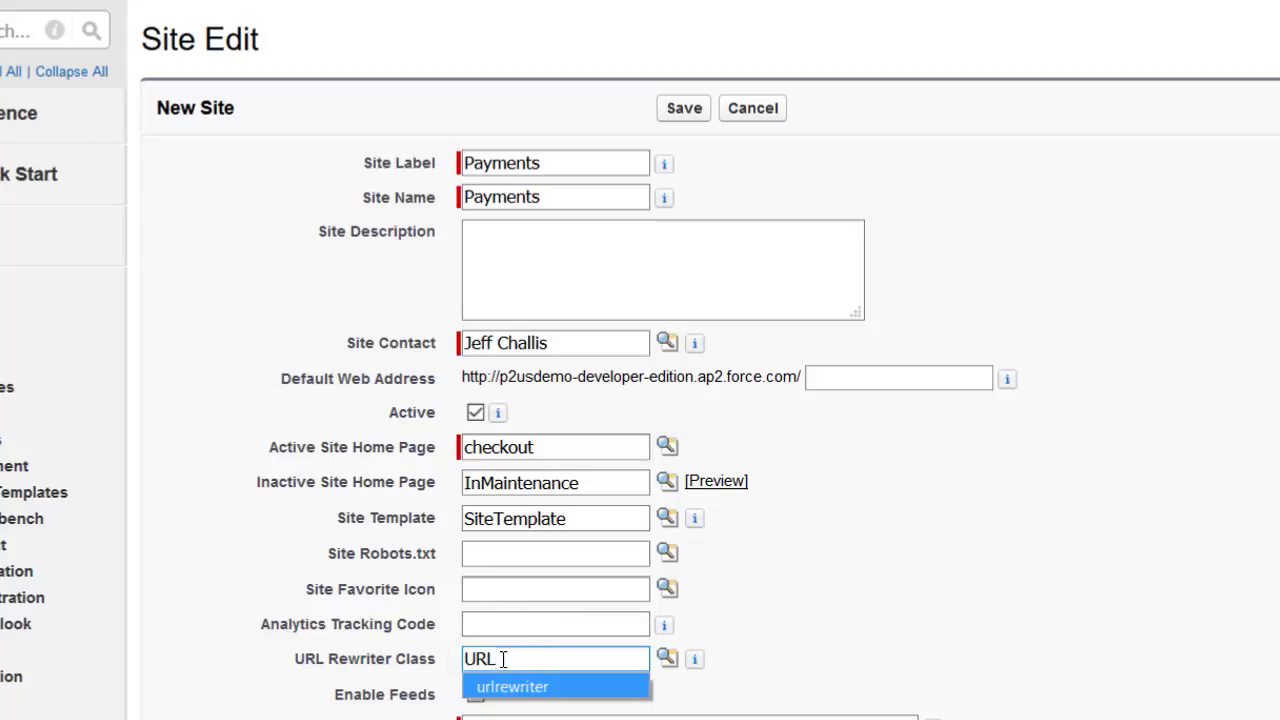
key(Return)
key(Tab)
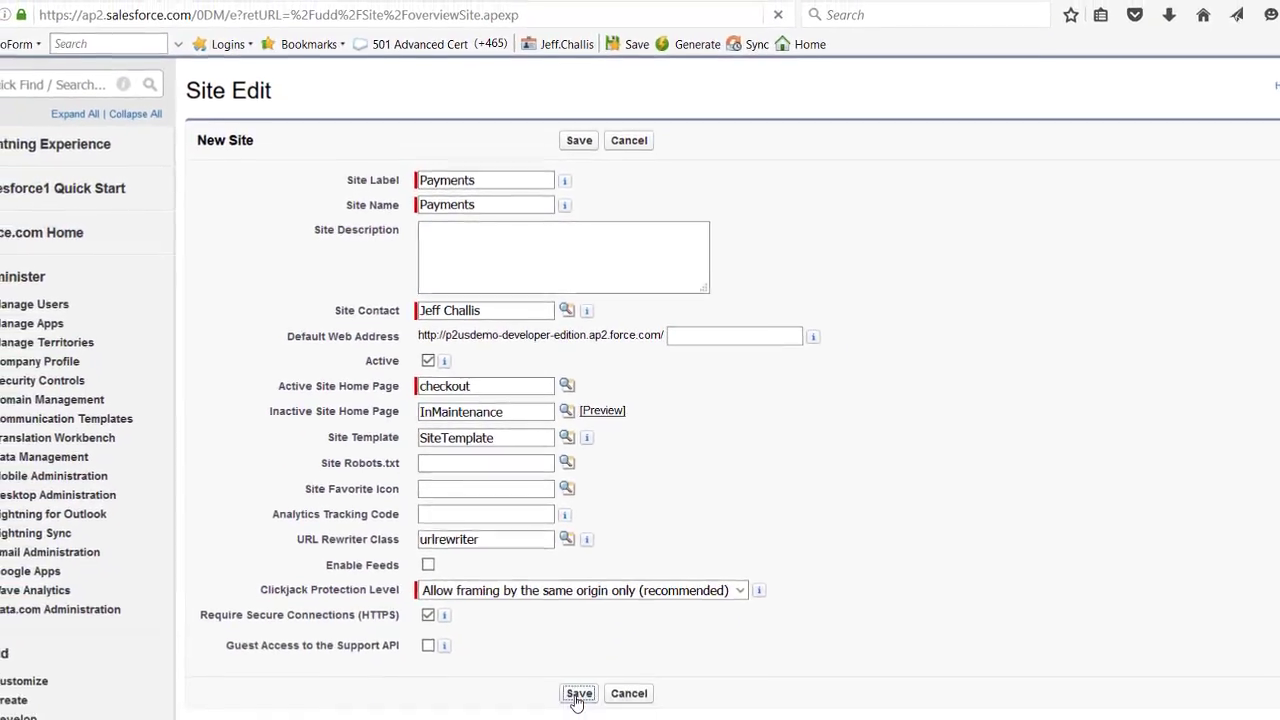
click(580, 692)
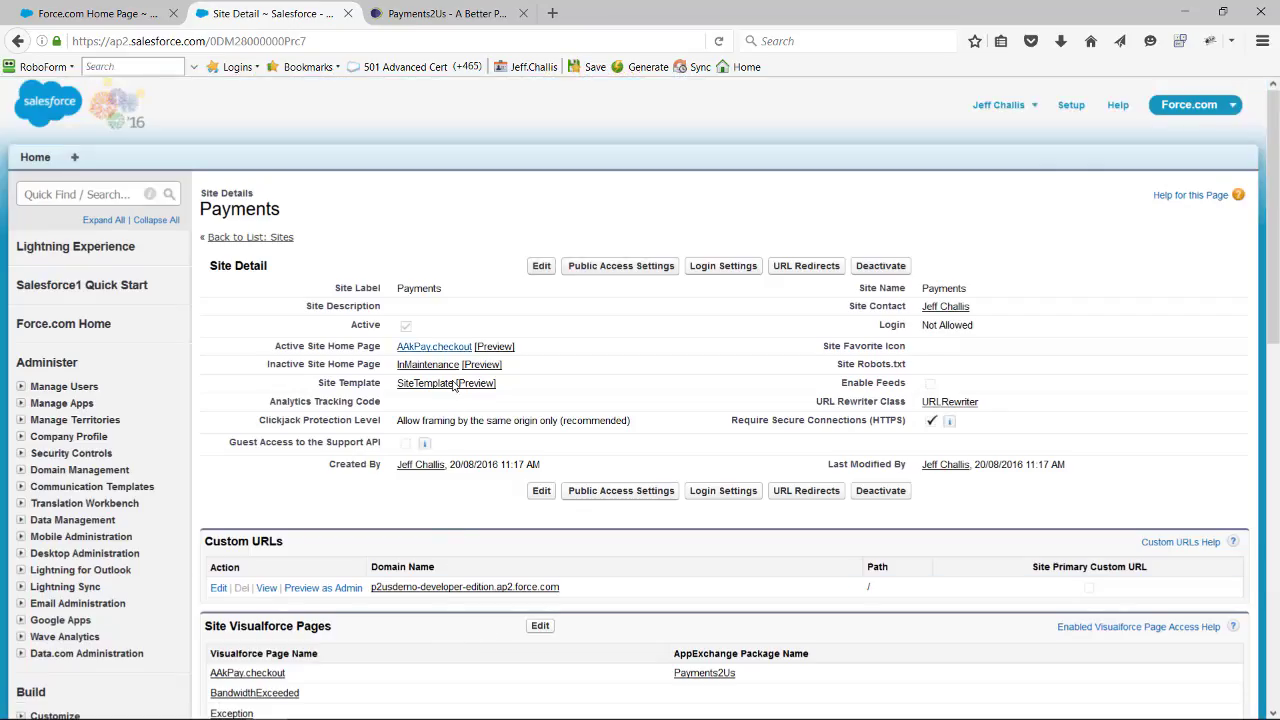
- Open the Payments site's public access settings and decline the enhanced profile tour to view the profile overview
click(605, 266)
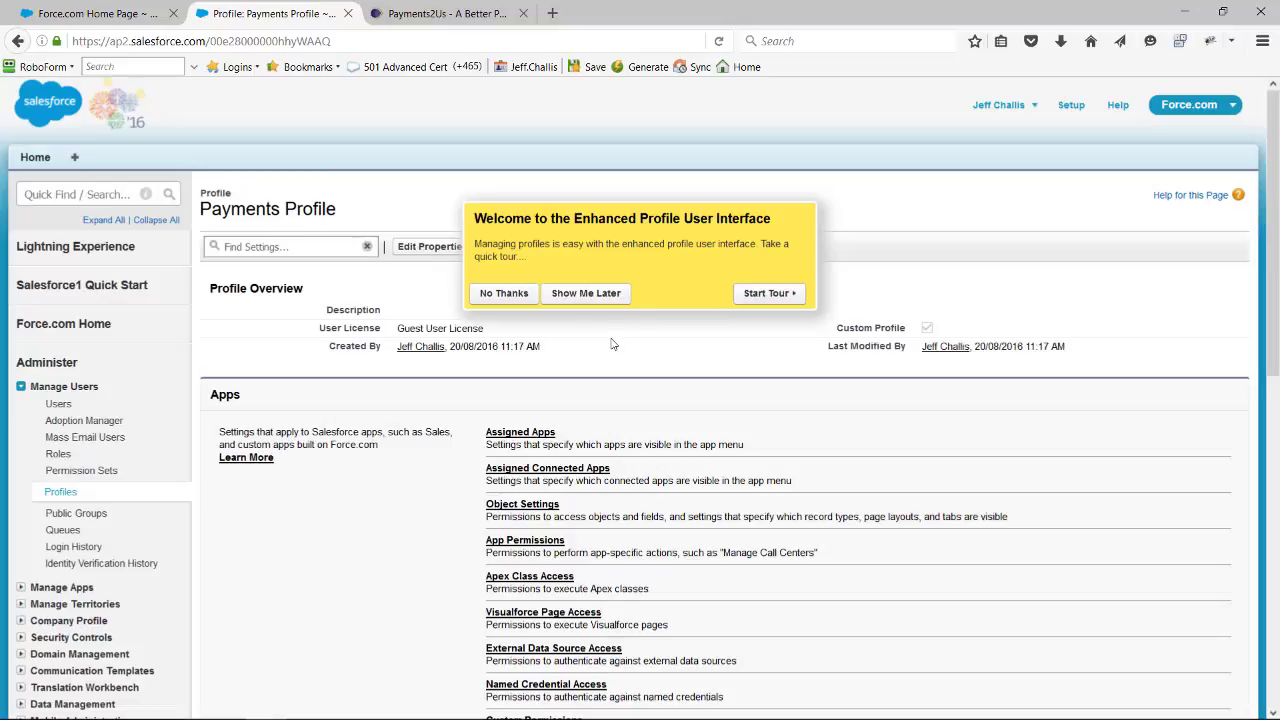
click(506, 293)
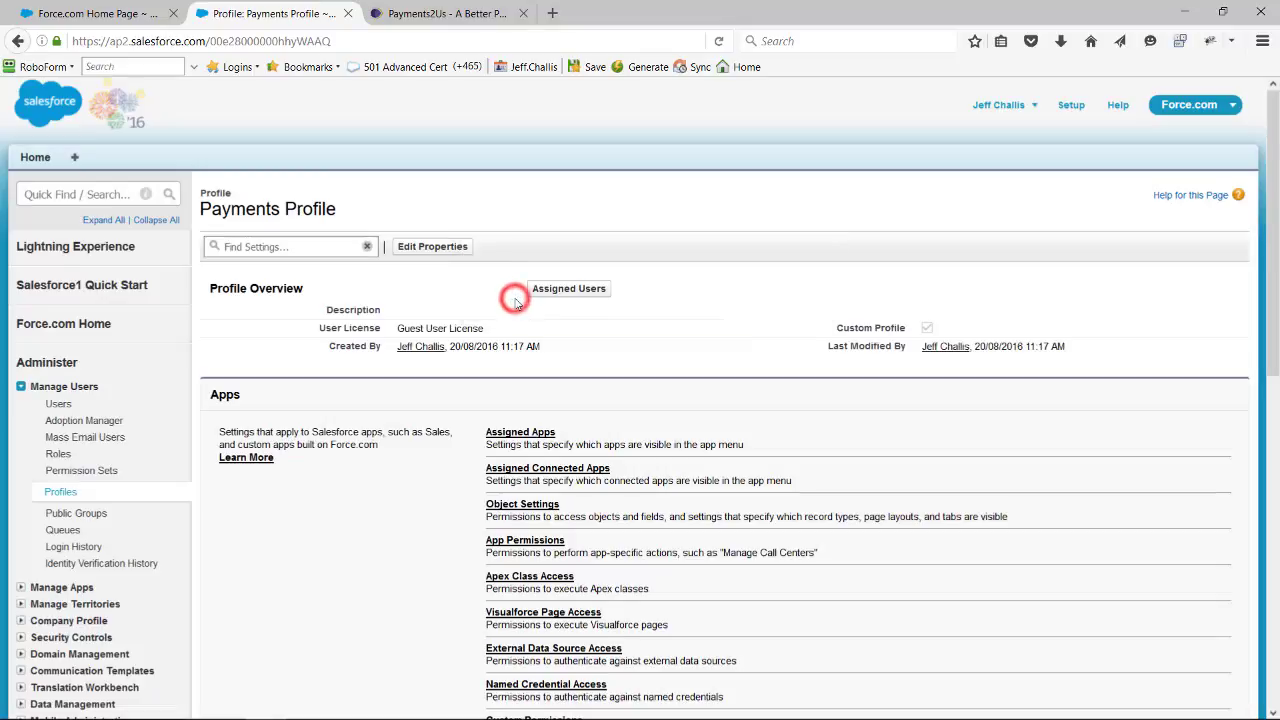
scroll(545, 355, down, 2)
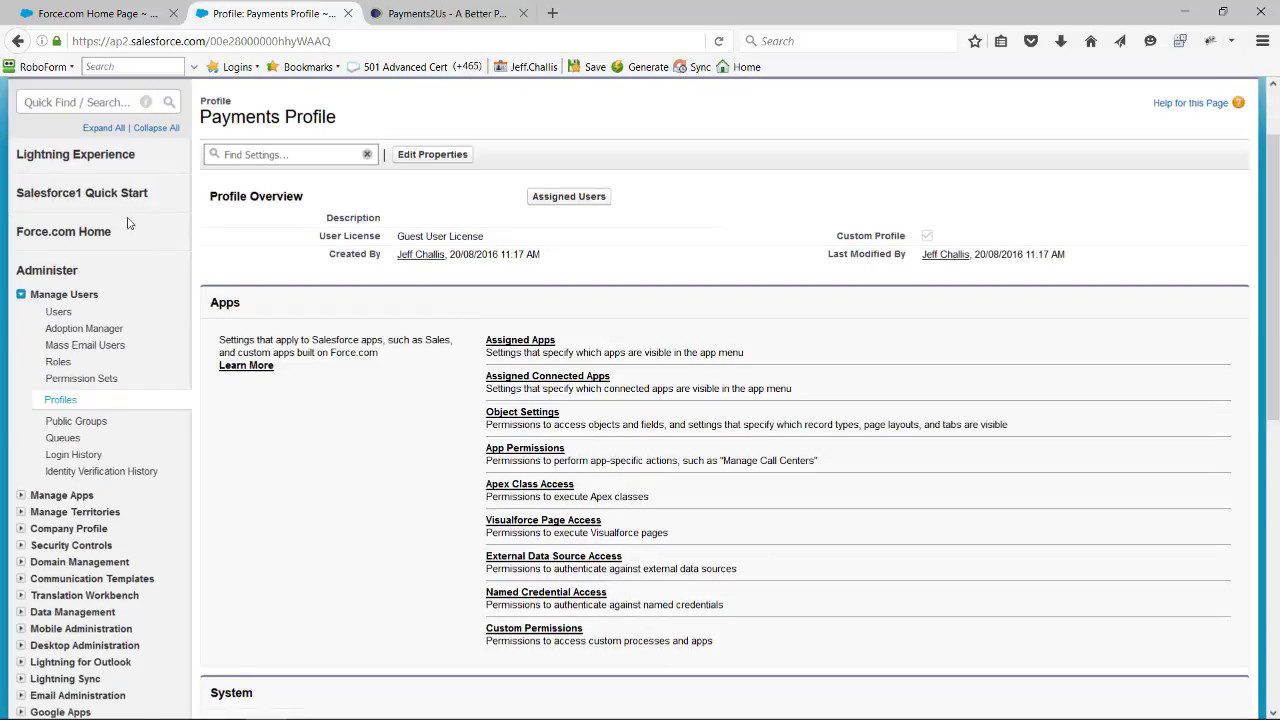
- Find the User Interface settings in Setup by searching for "user in" and open them
click(42, 111)
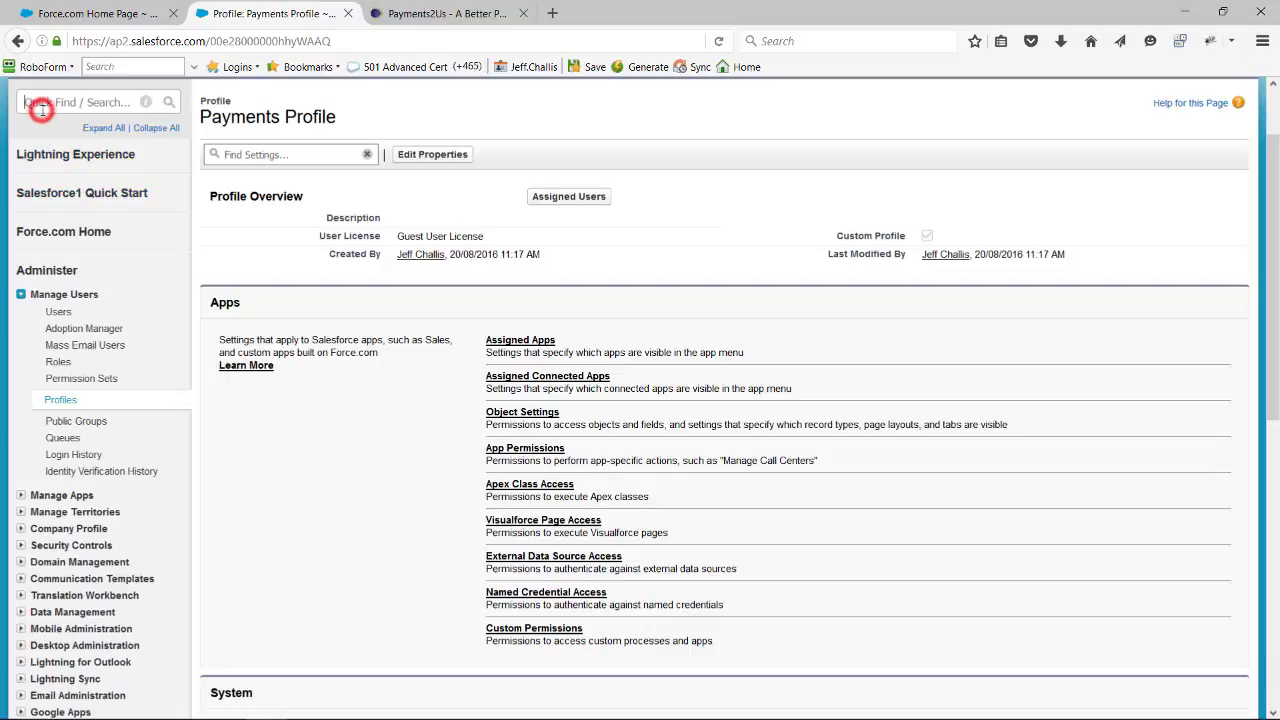
text(us)
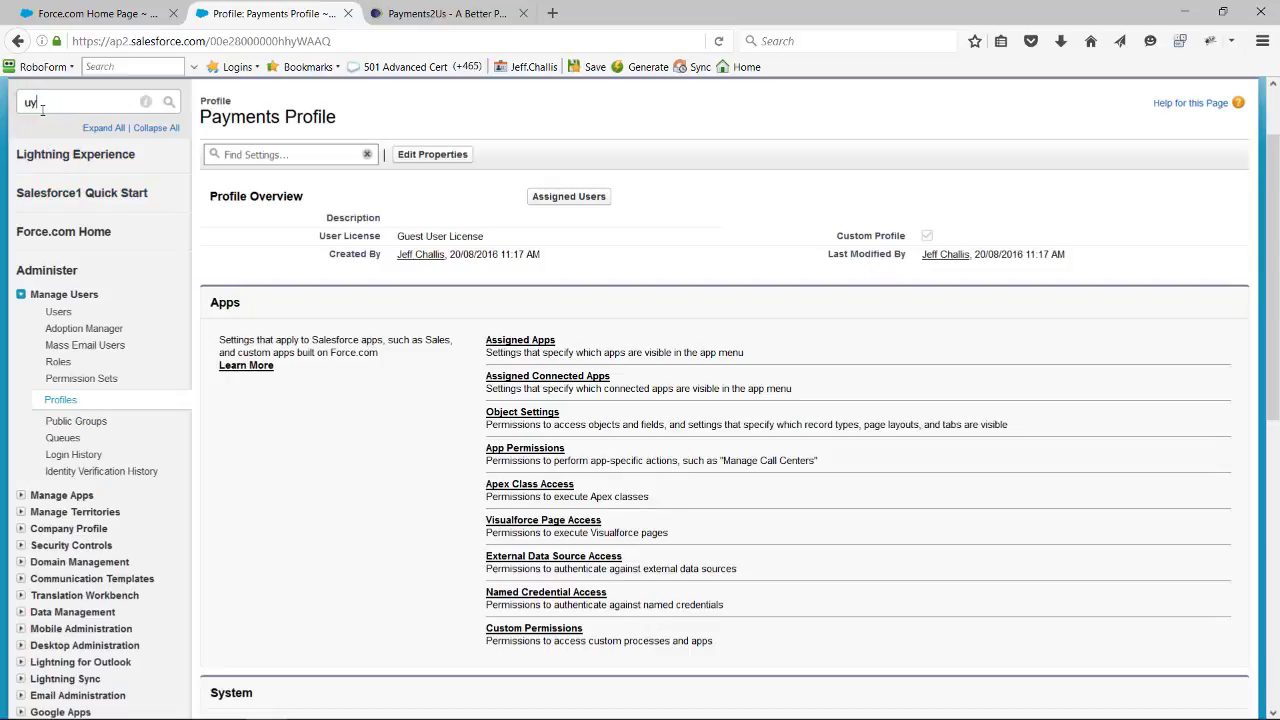
key(BackSpace)
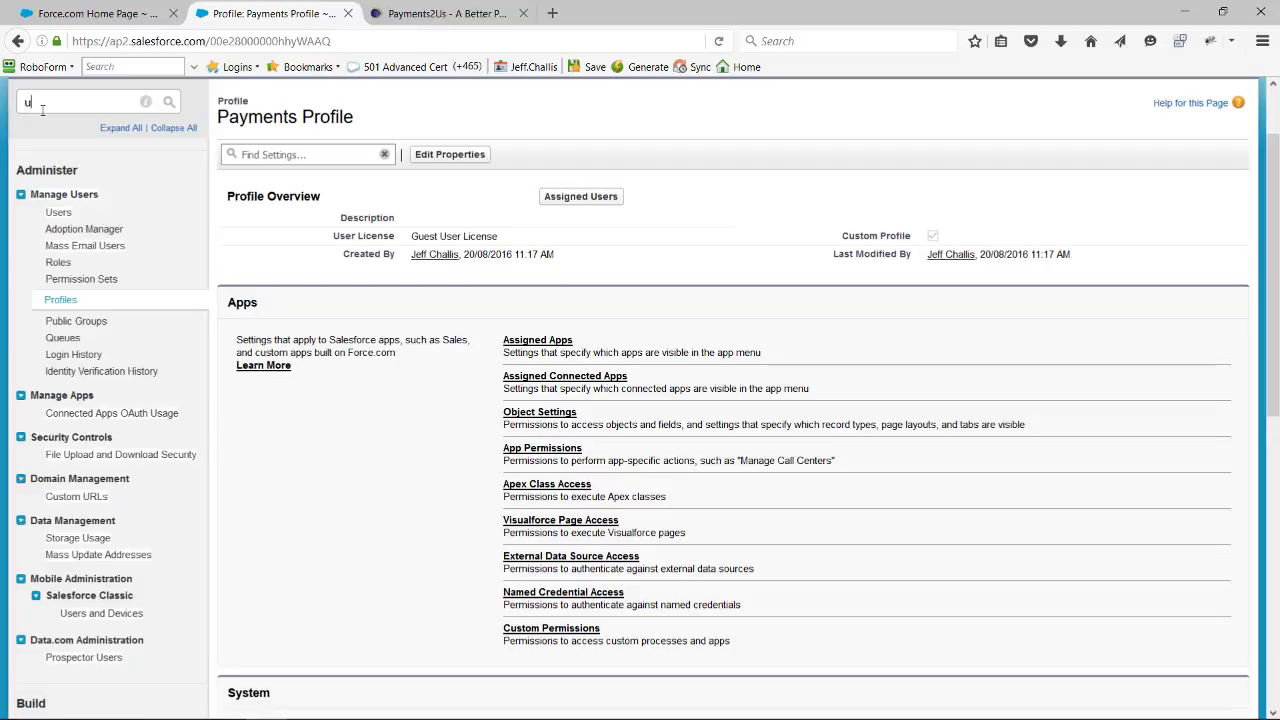
text(s)
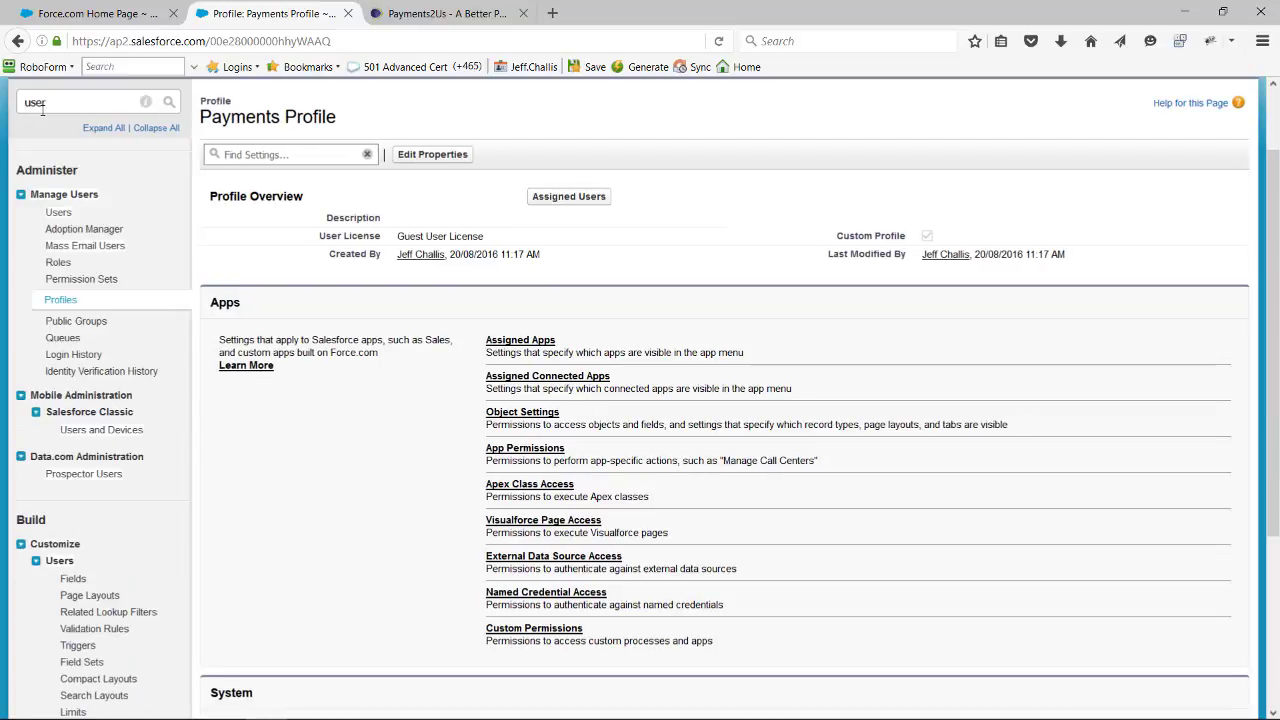
text(er)
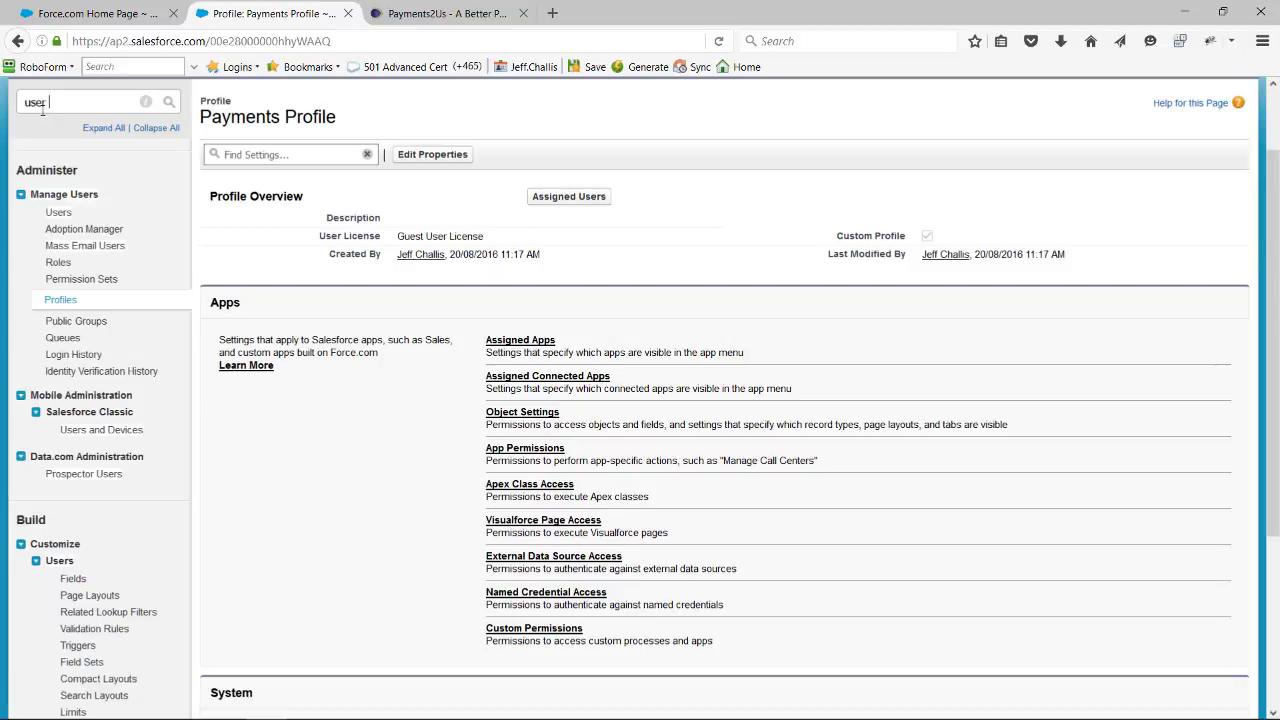
text( in)
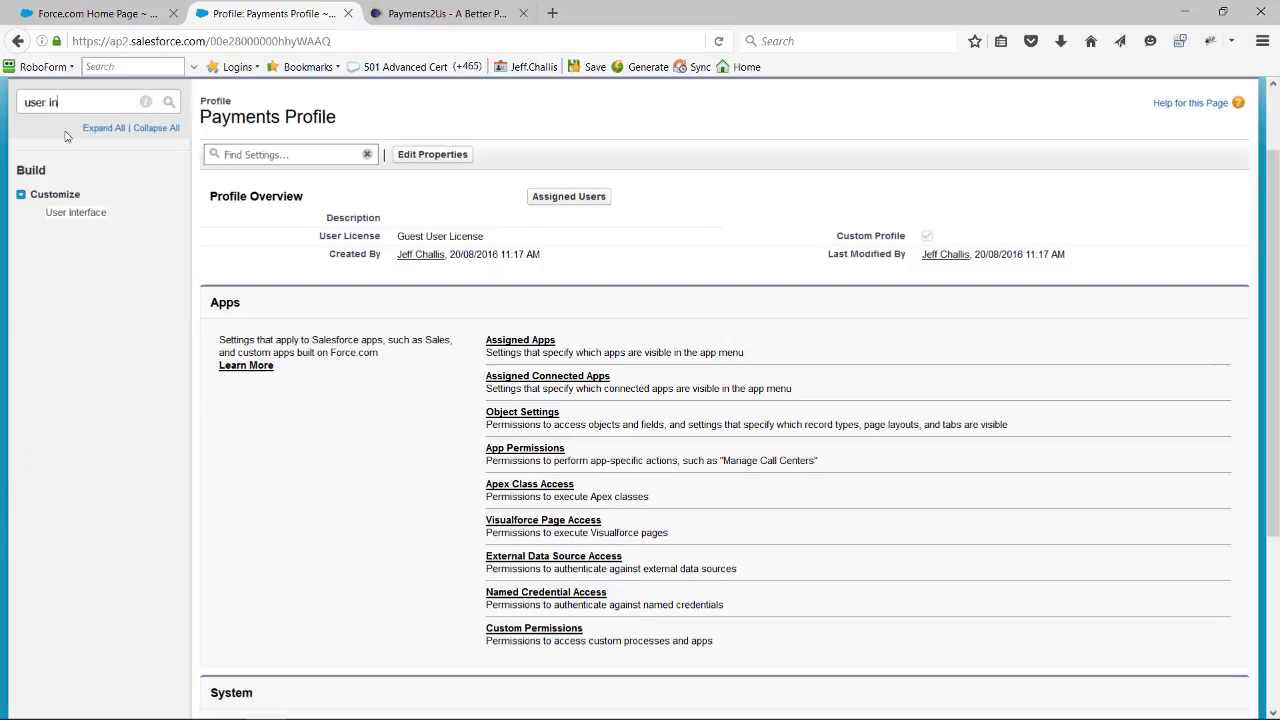
click(96, 215)
- Disable the Enhanced Profile User Interface in the setup options and save the user interface settings
scroll(363, 390, down, 5)
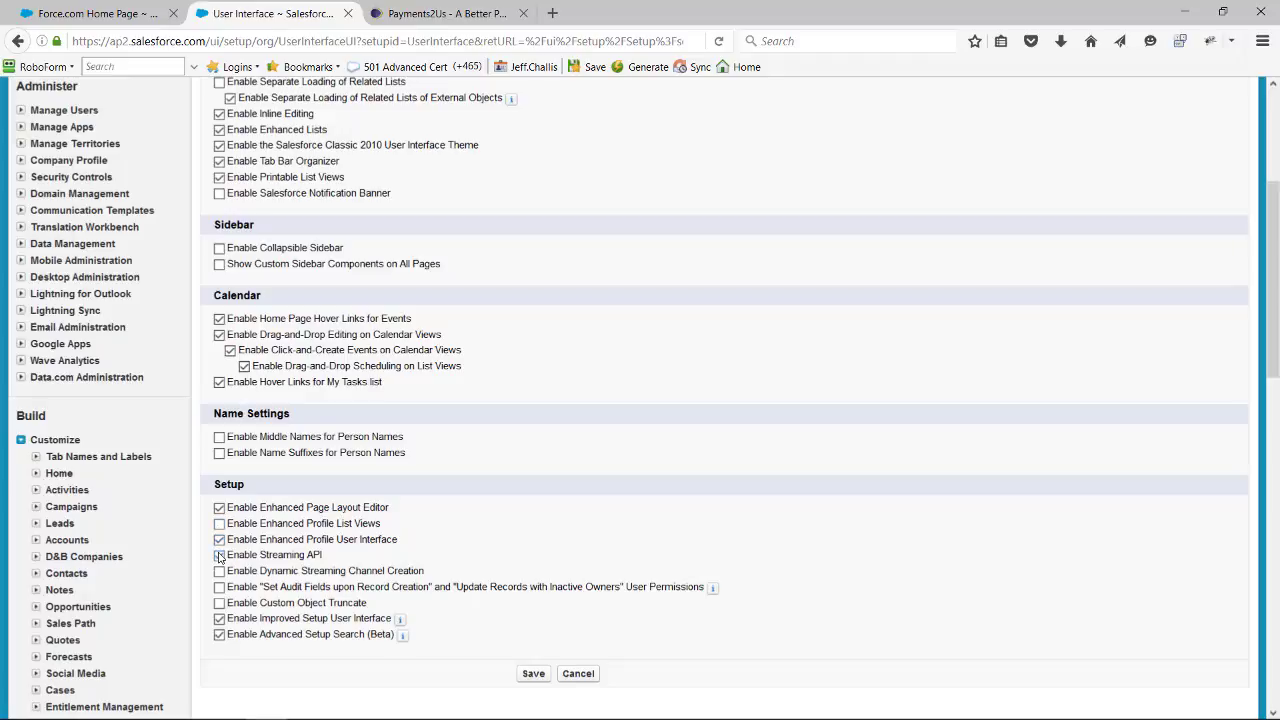
click(221, 542)
click(533, 674)
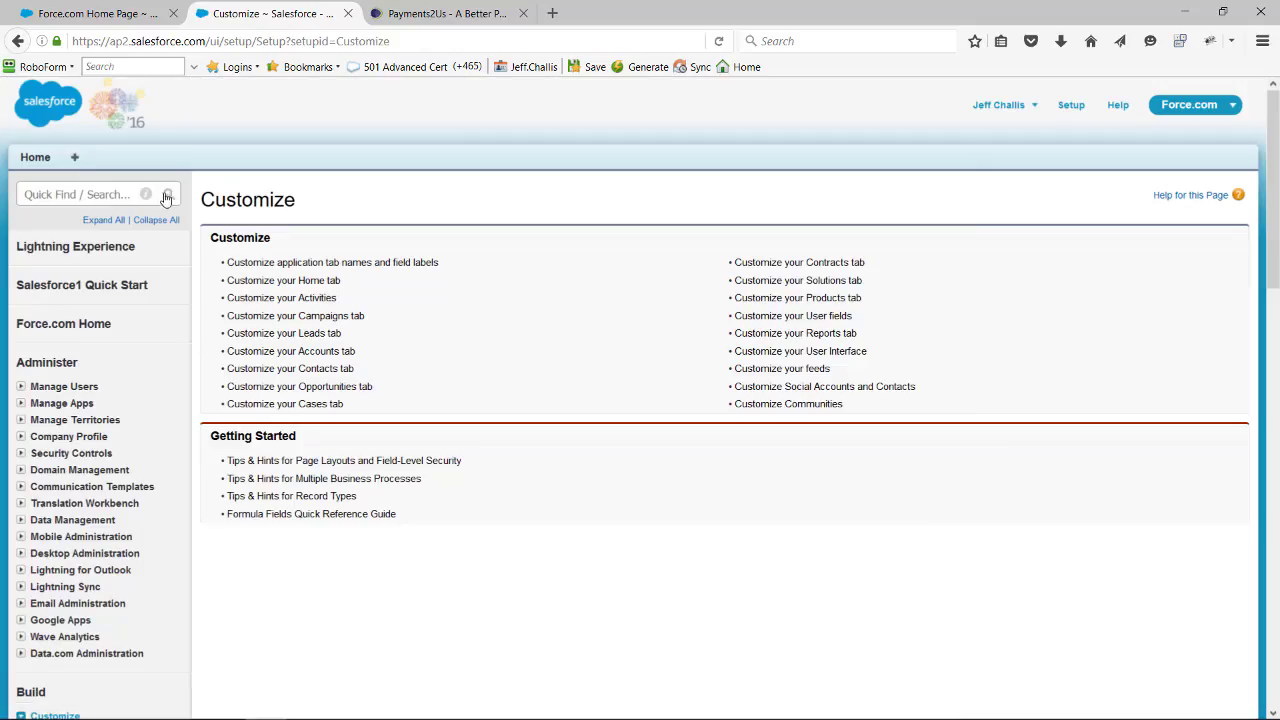
- Go to the Force.com Sites page among the development settings
scroll(149, 240, down, 3)
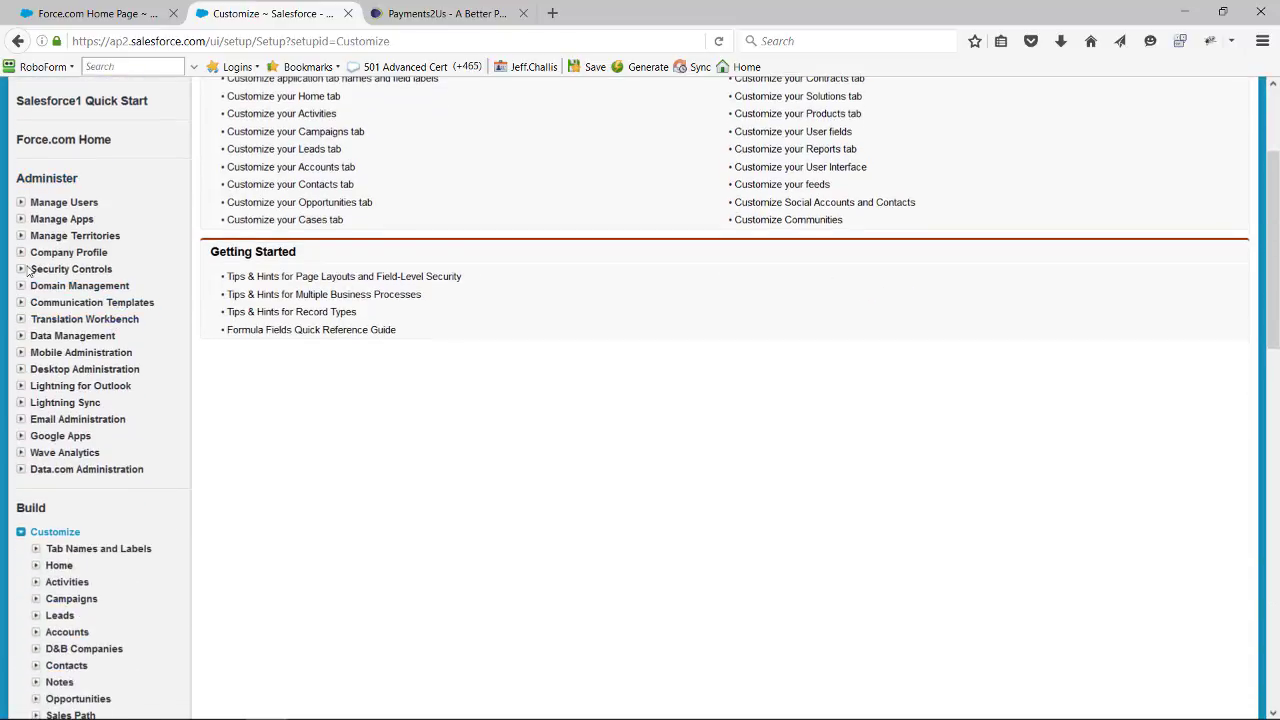
scroll(40, 520, down, 5)
scroll(44, 566, down, 10)
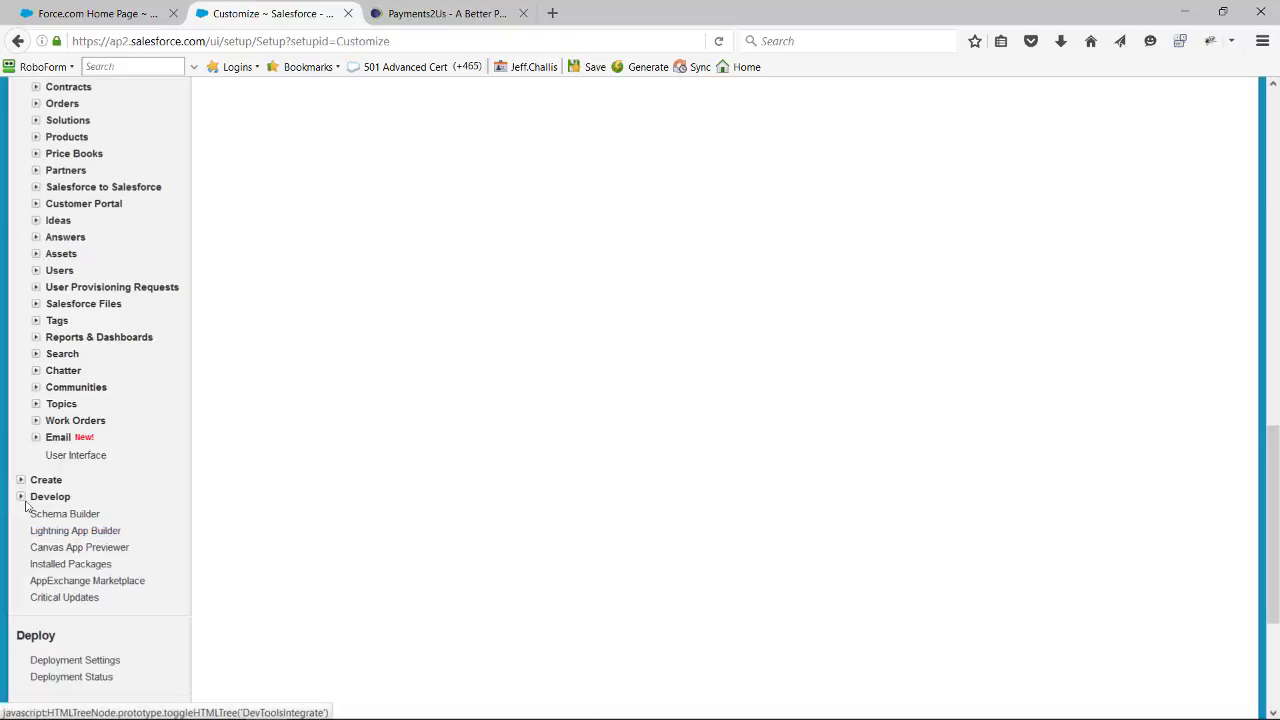
click(22, 498)
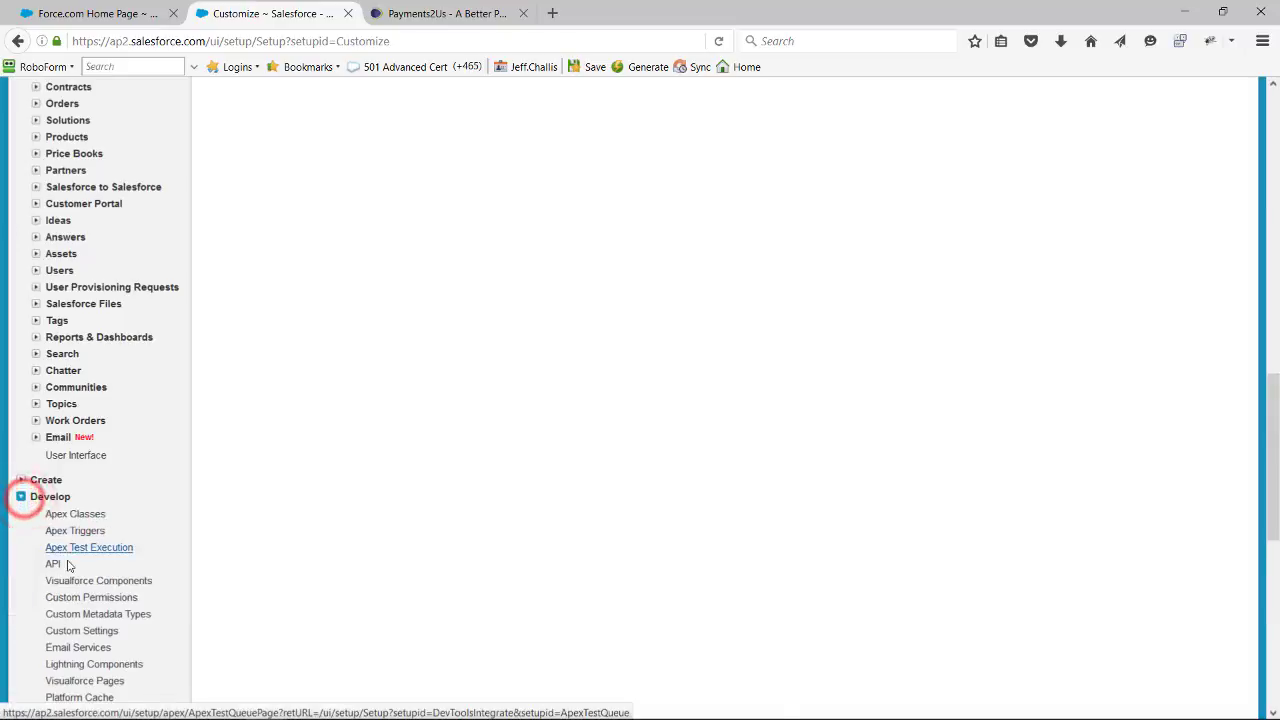
scroll(55, 550, down, 3)
click(57, 531)
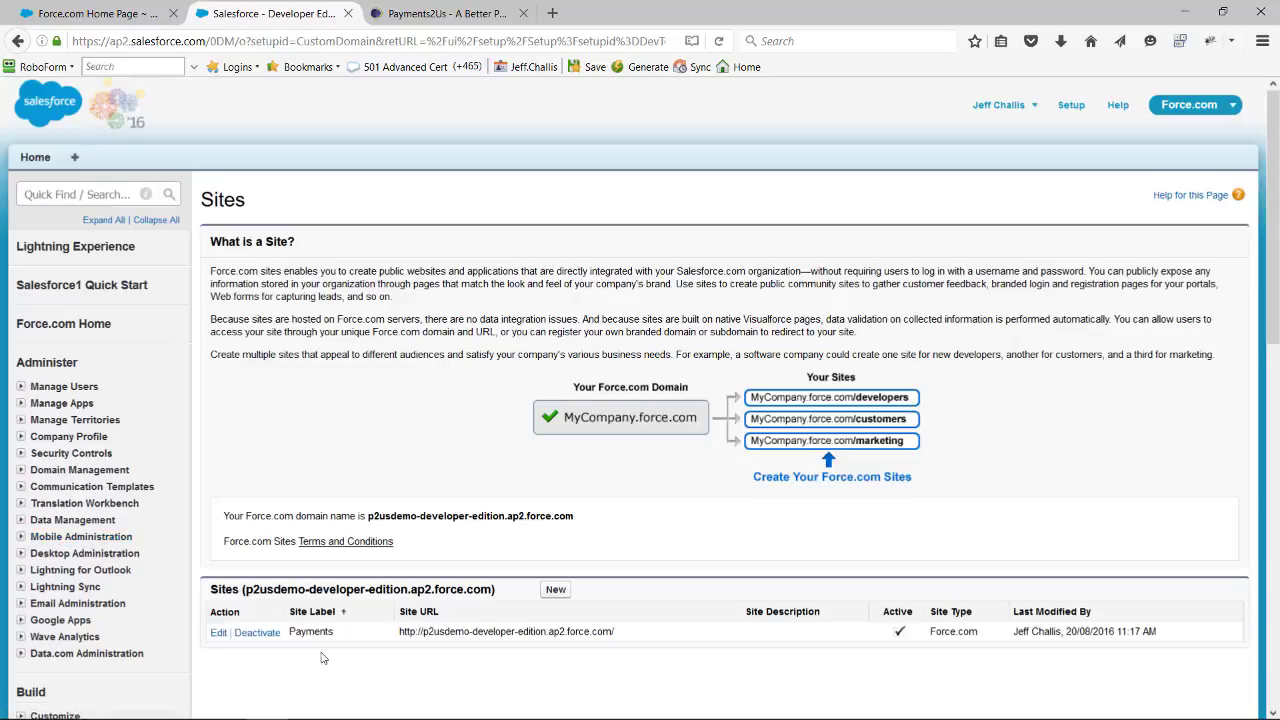
- Open the Payments site's public access settings and open its Payments Profile for editing
click(315, 636)
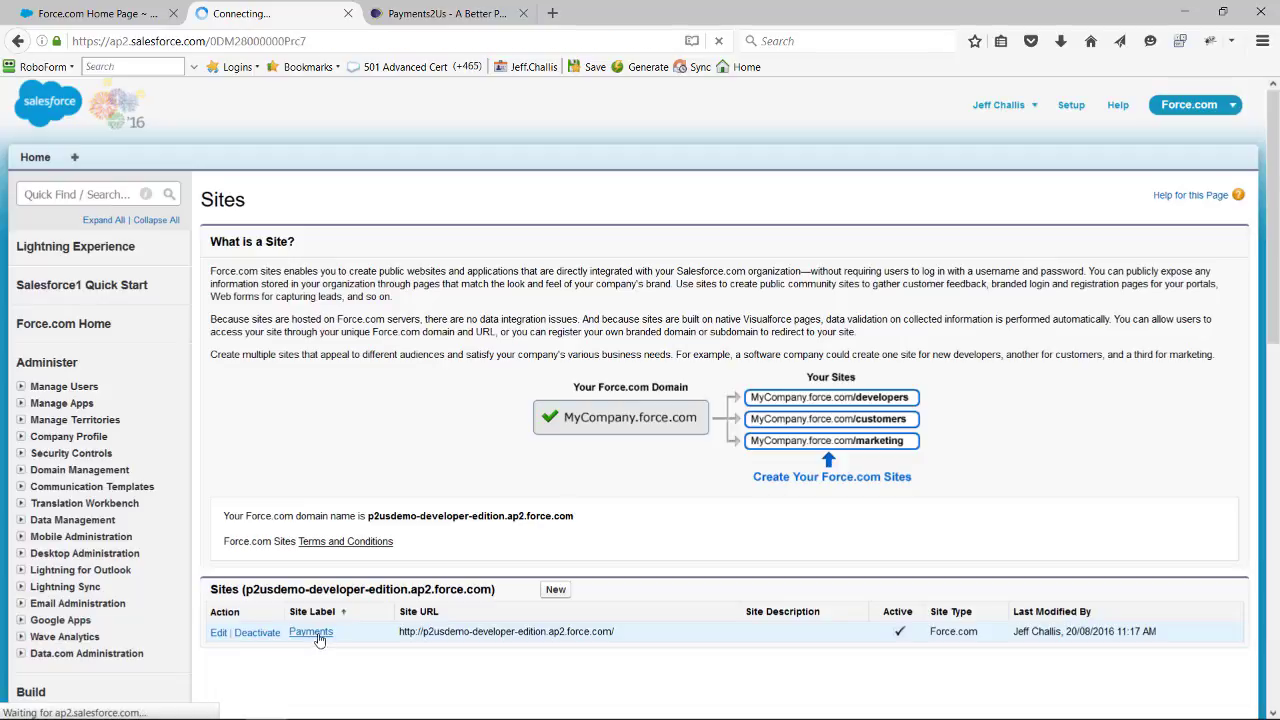
click(606, 268)
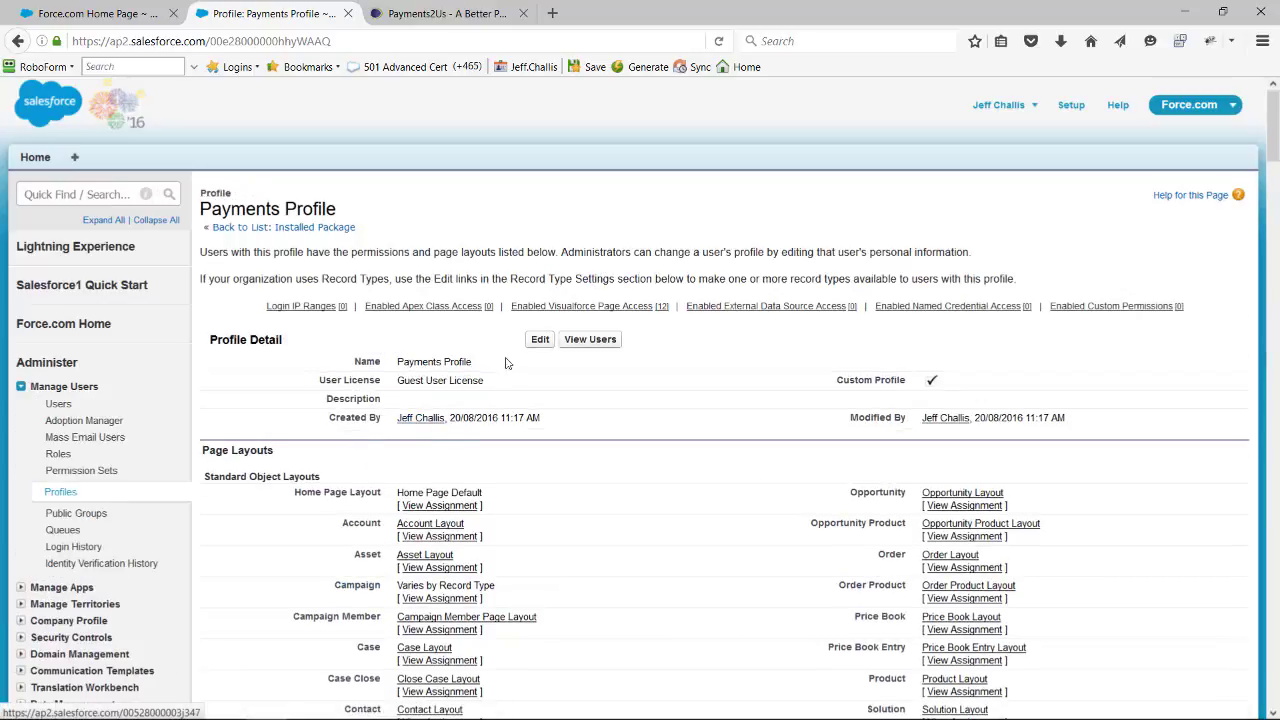
click(540, 340)
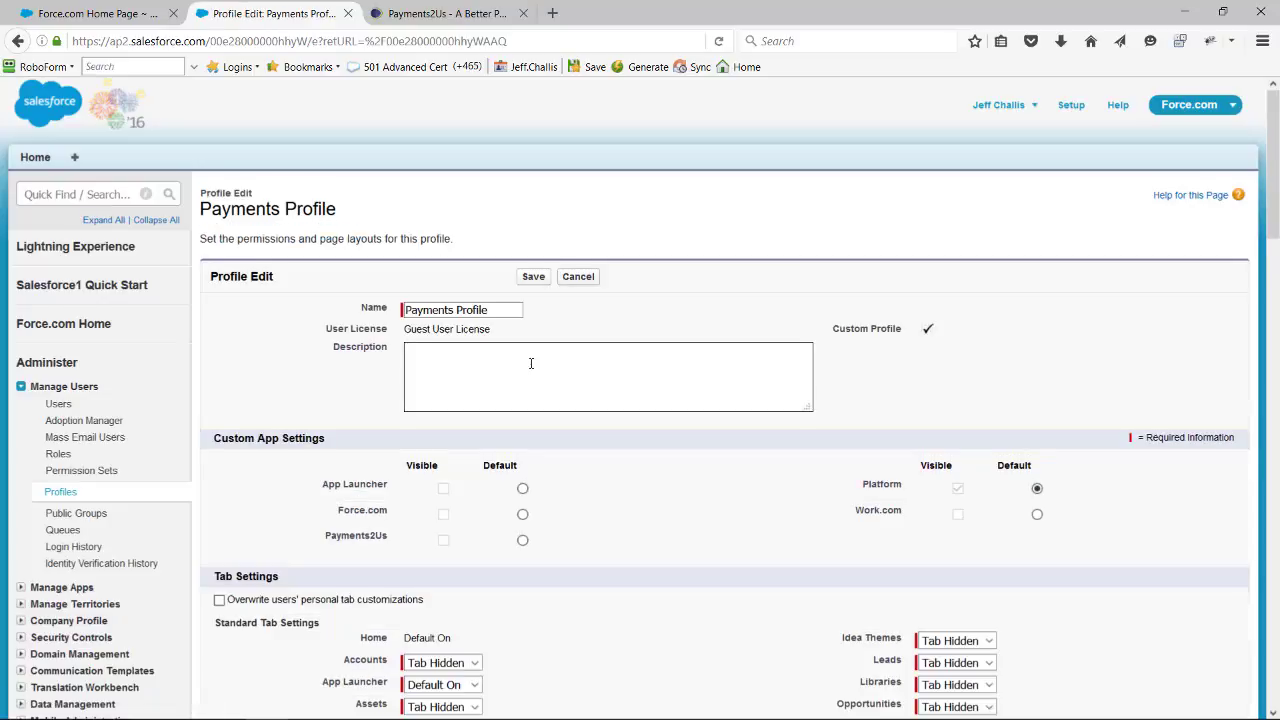
- Grant the profile read and create access to Accounts, Campaigns, Contacts, Documents and Opportunities, and read access to Price Books and Products
scroll(530, 380, down, 20)
scroll(530, 403, down, 3)
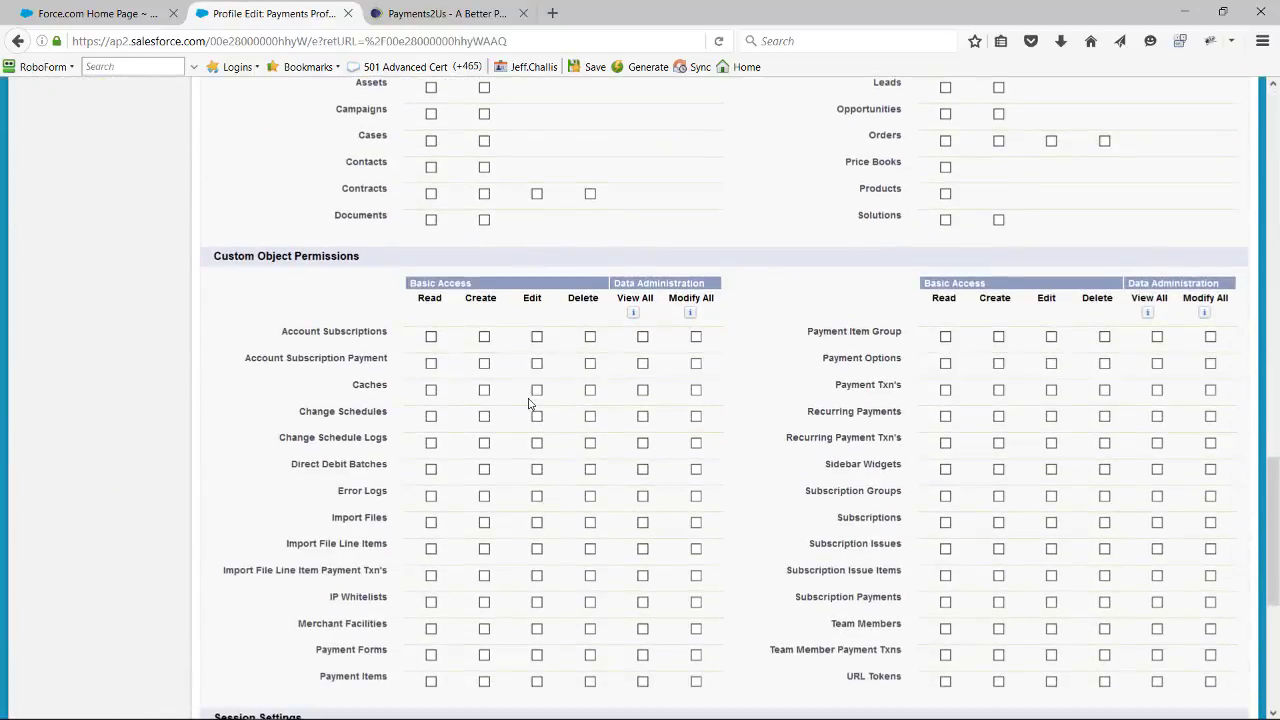
scroll(528, 400, up, 3)
scroll(527, 396, up, 2)
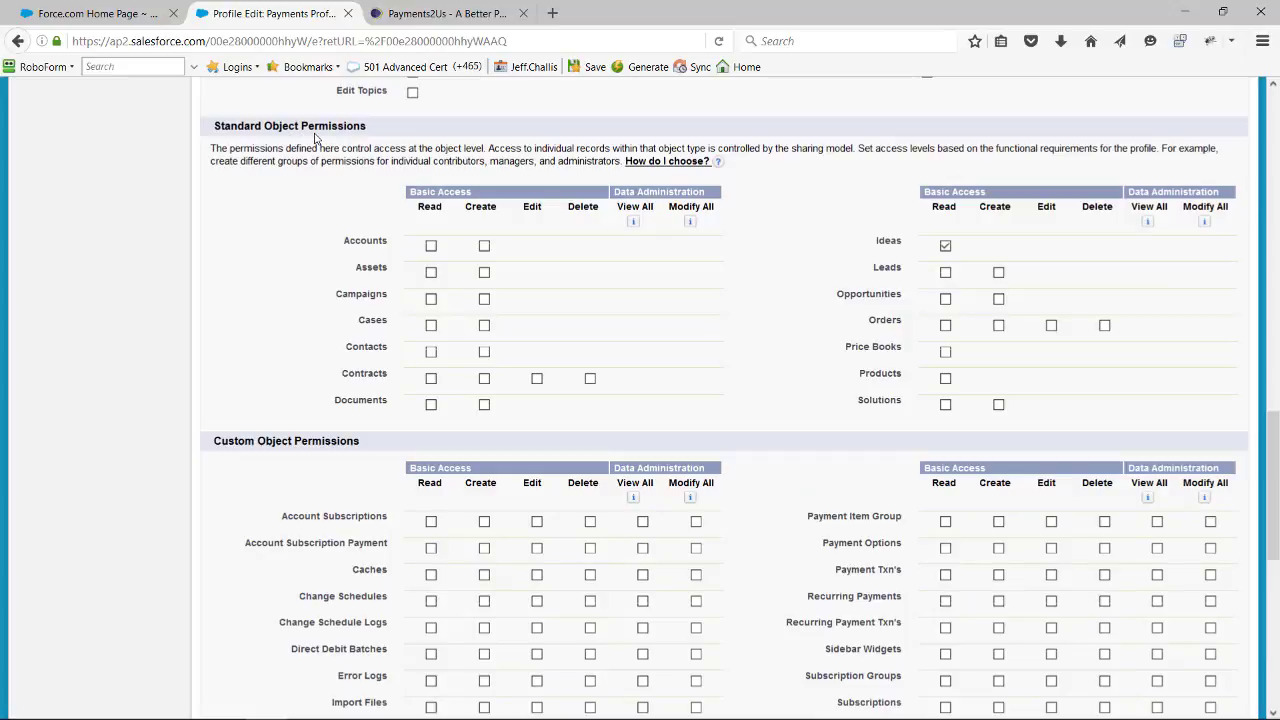
click(484, 248)
click(484, 299)
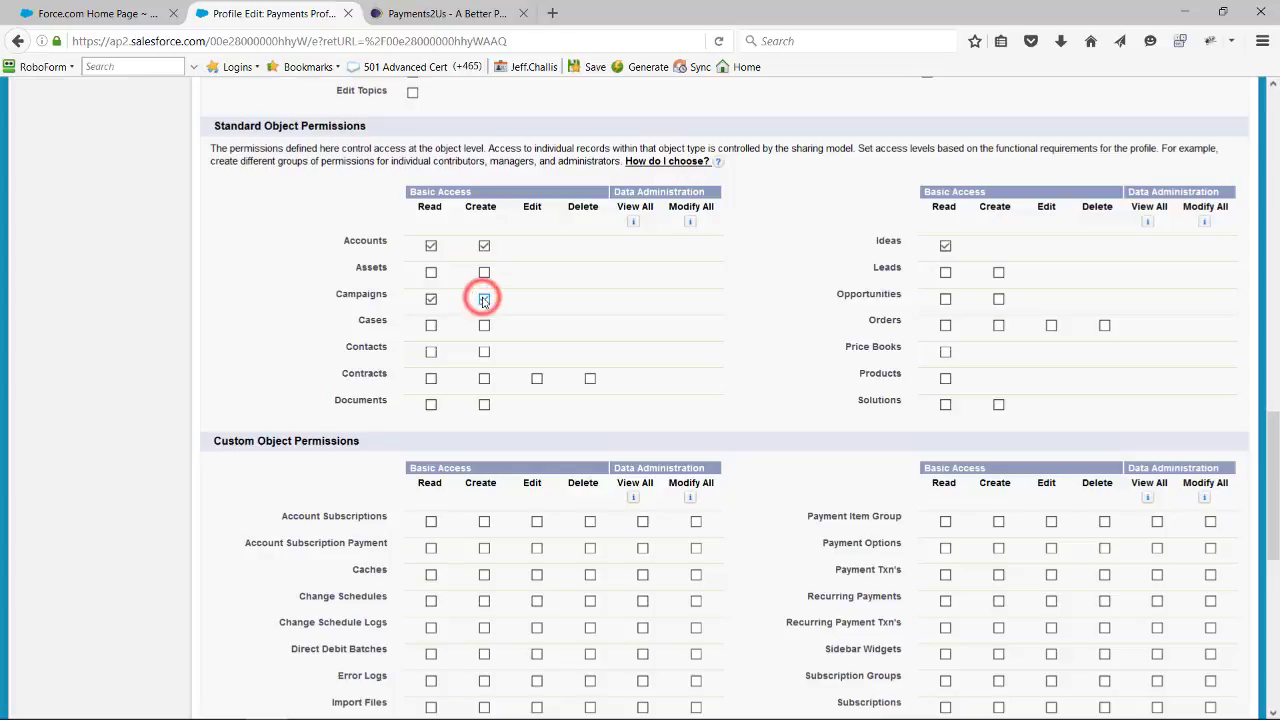
click(484, 352)
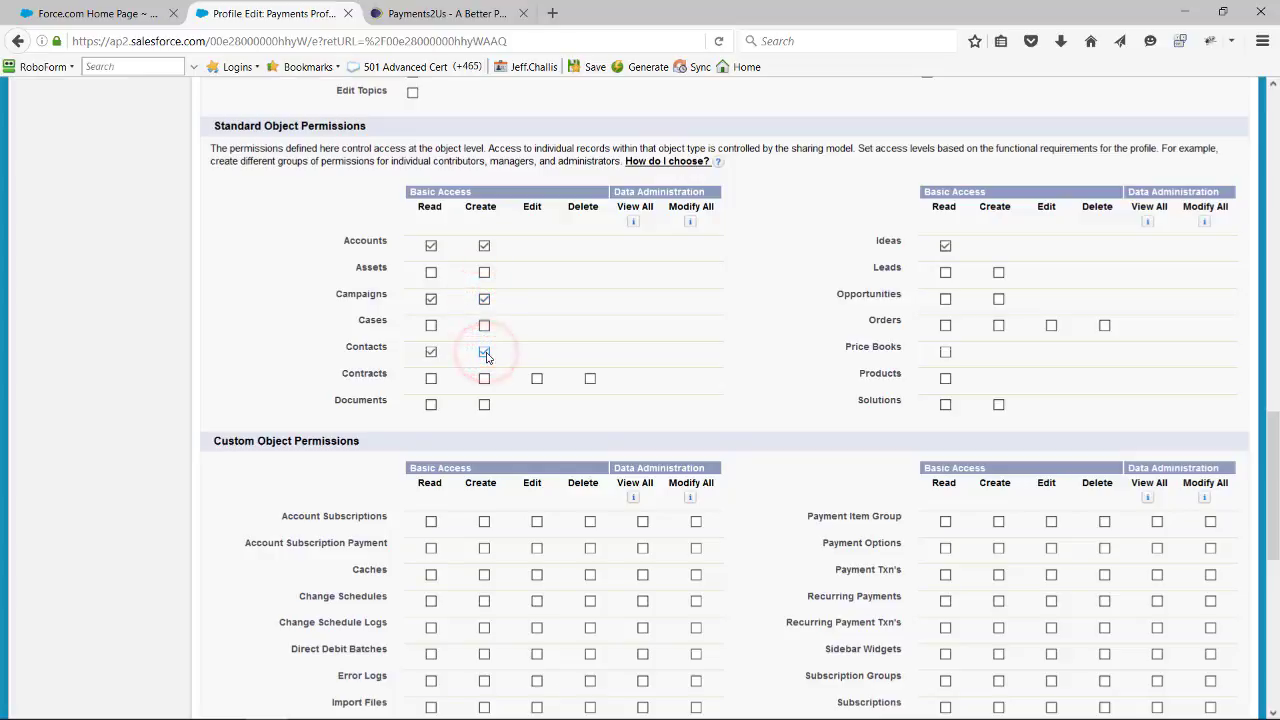
click(484, 405)
click(998, 299)
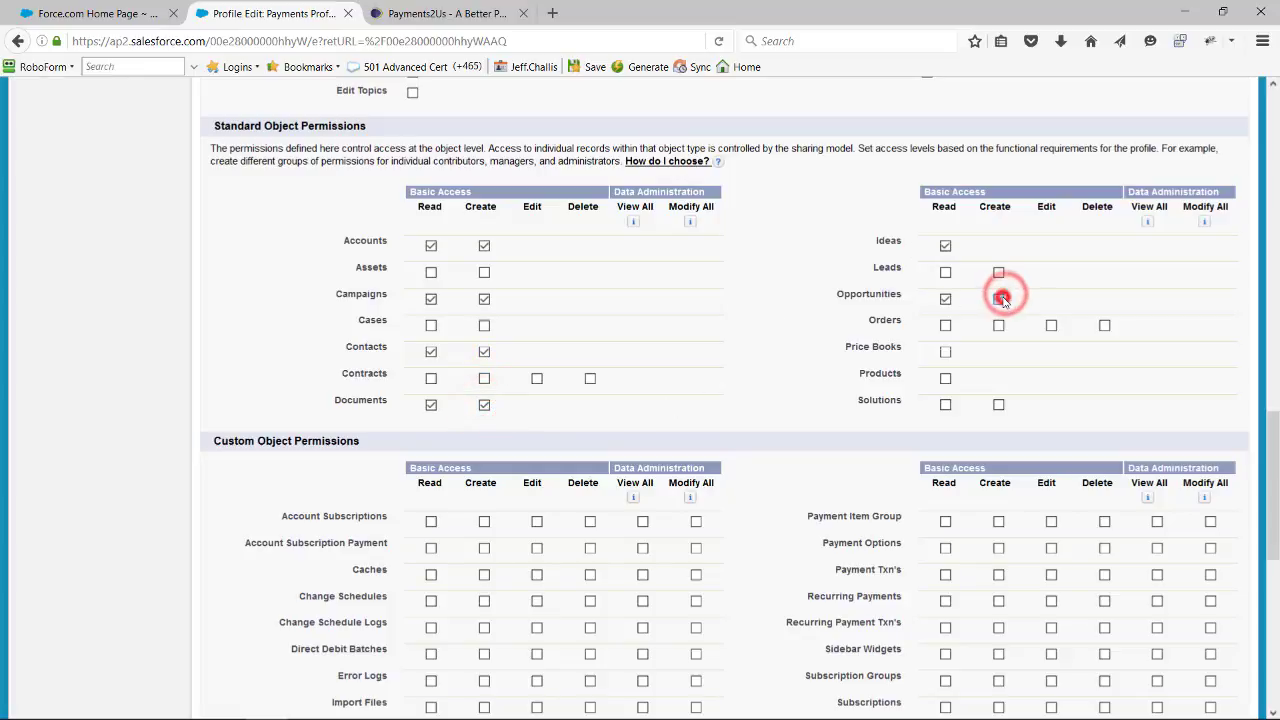
click(945, 353)
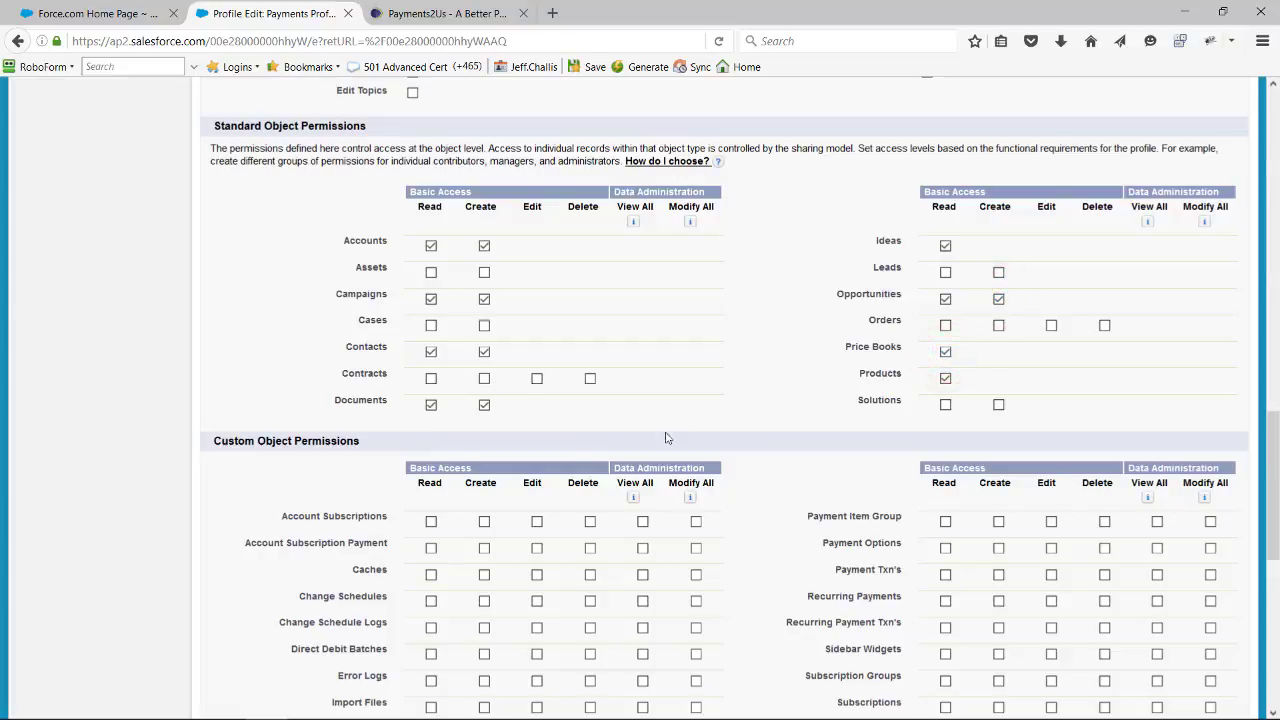
- Grant the profile read, create and edit access to the Account Subscriptions and Account Subscription Payment custom objects
scroll(445, 368, down, 3)
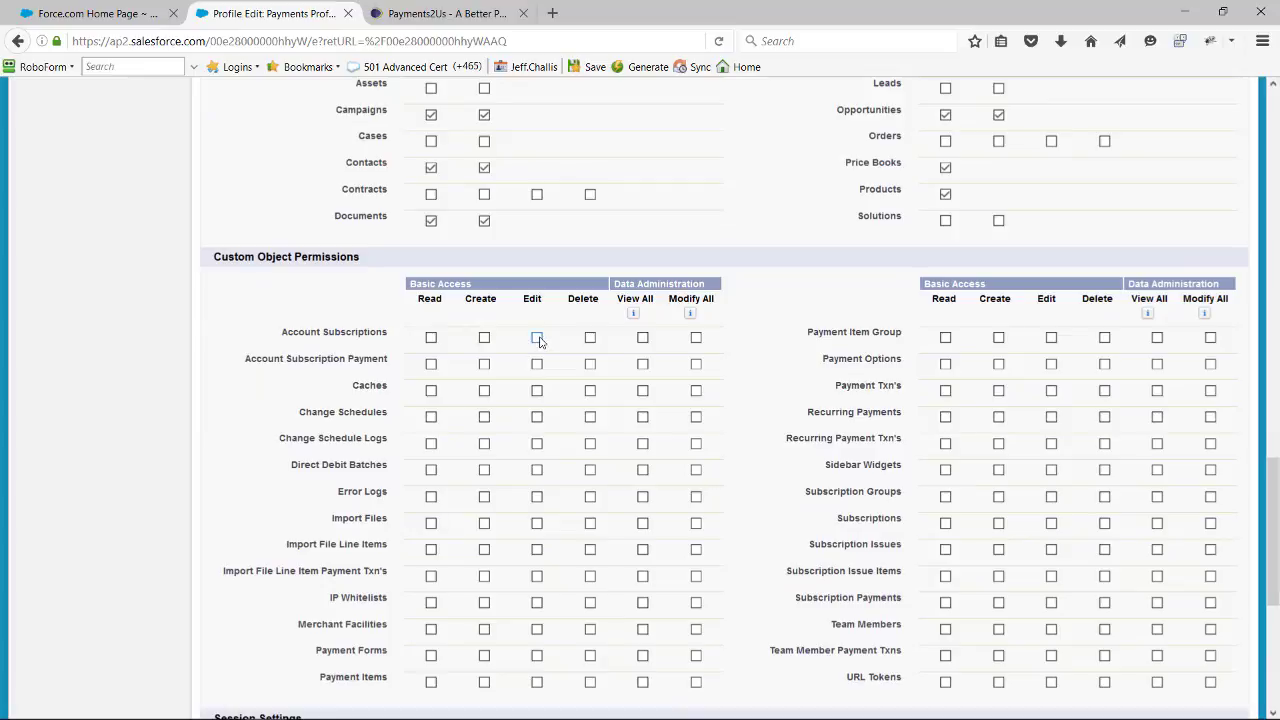
click(537, 339)
click(484, 339)
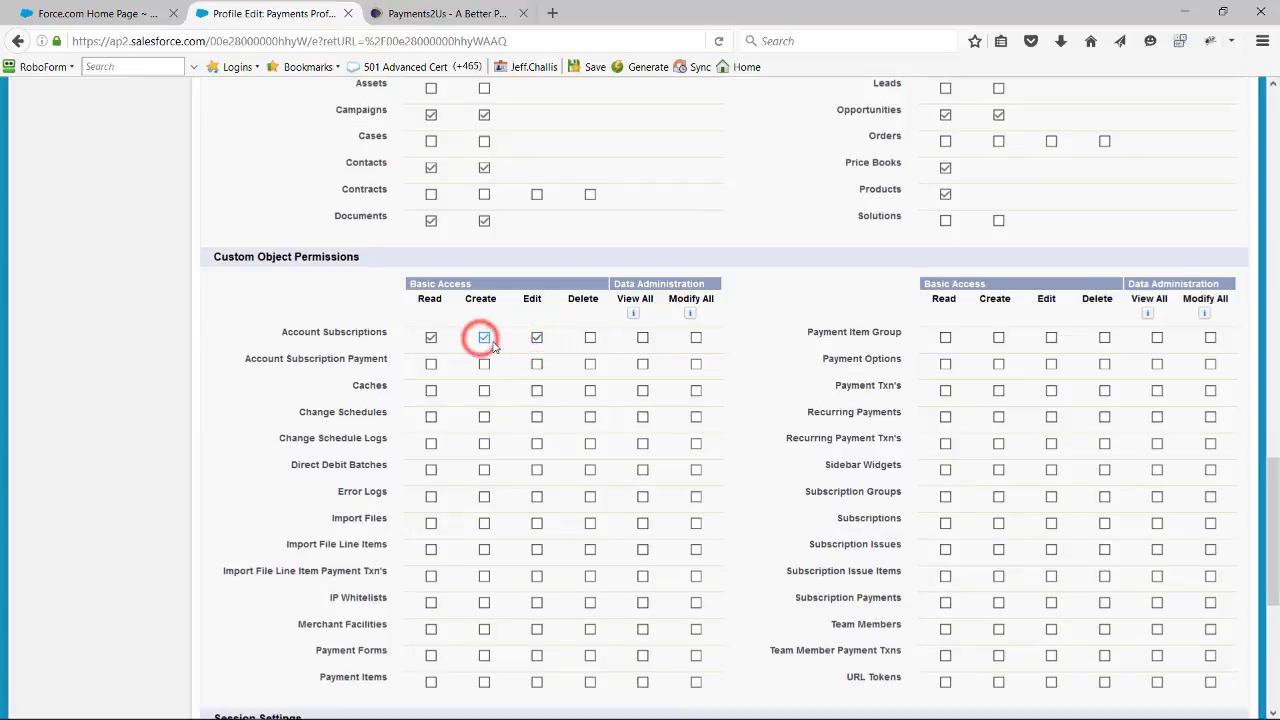
click(537, 365)
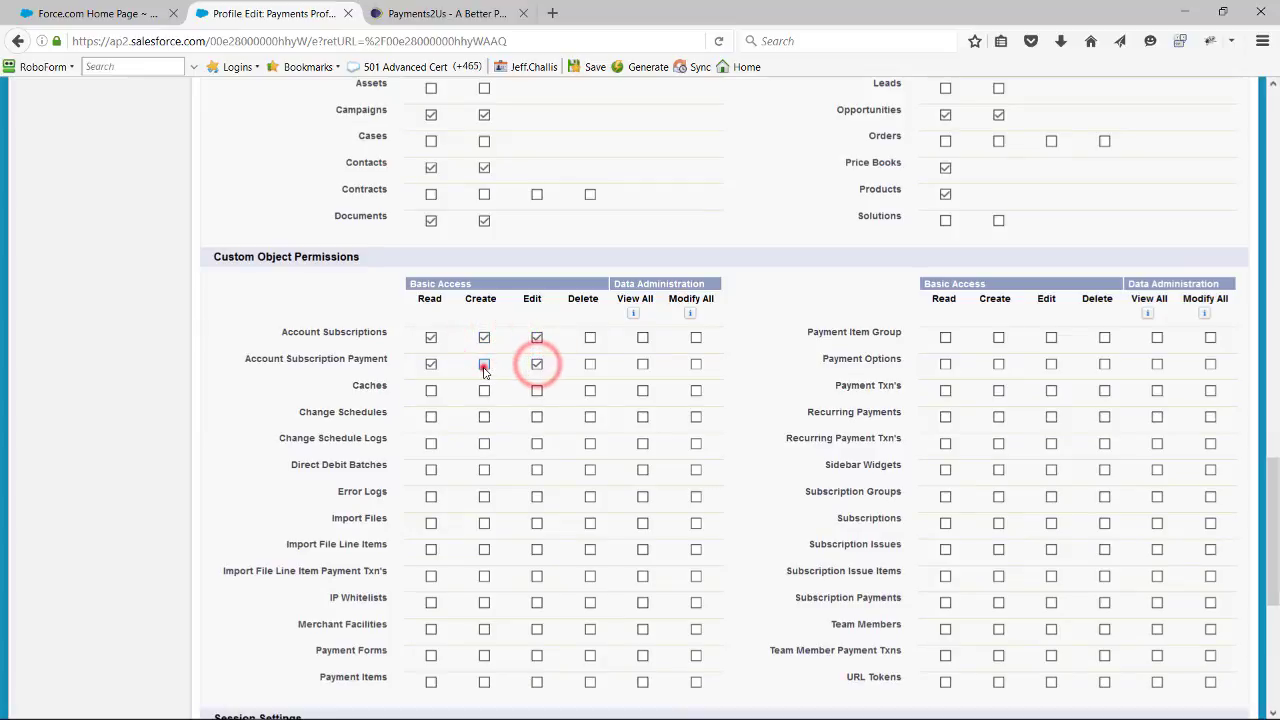
click(484, 365)
- Grant read, create and edit access to the Subscription Payments, Subscriptions and Team Members custom objects, and save the profile
scroll(1026, 467, down, 3)
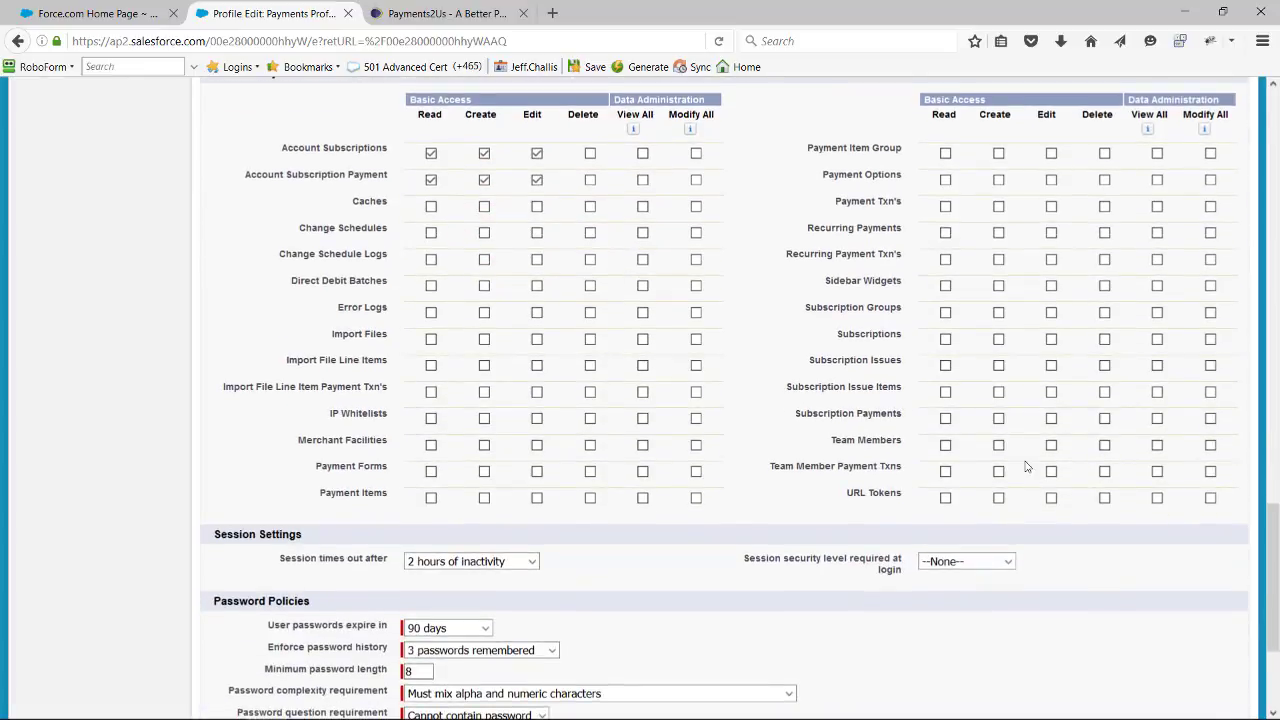
click(1051, 418)
click(998, 418)
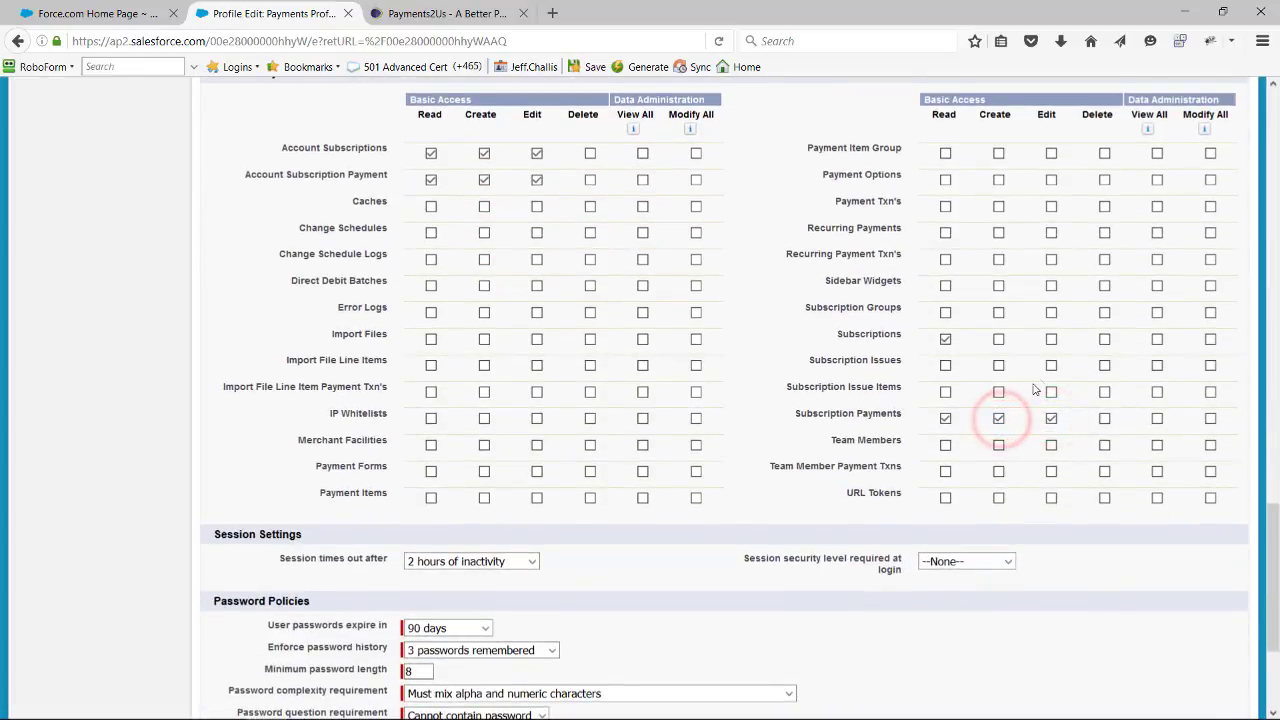
click(1051, 339)
click(998, 340)
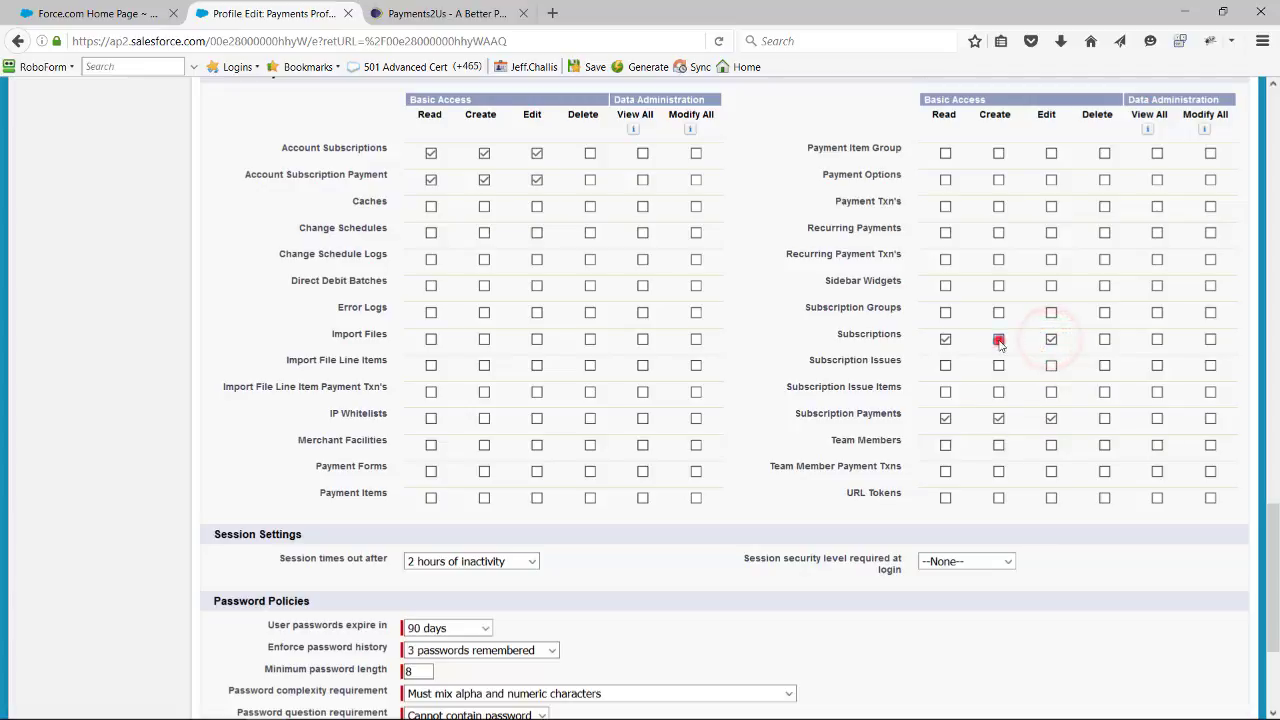
click(1053, 446)
click(998, 445)
scroll(1009, 472, down, 4)
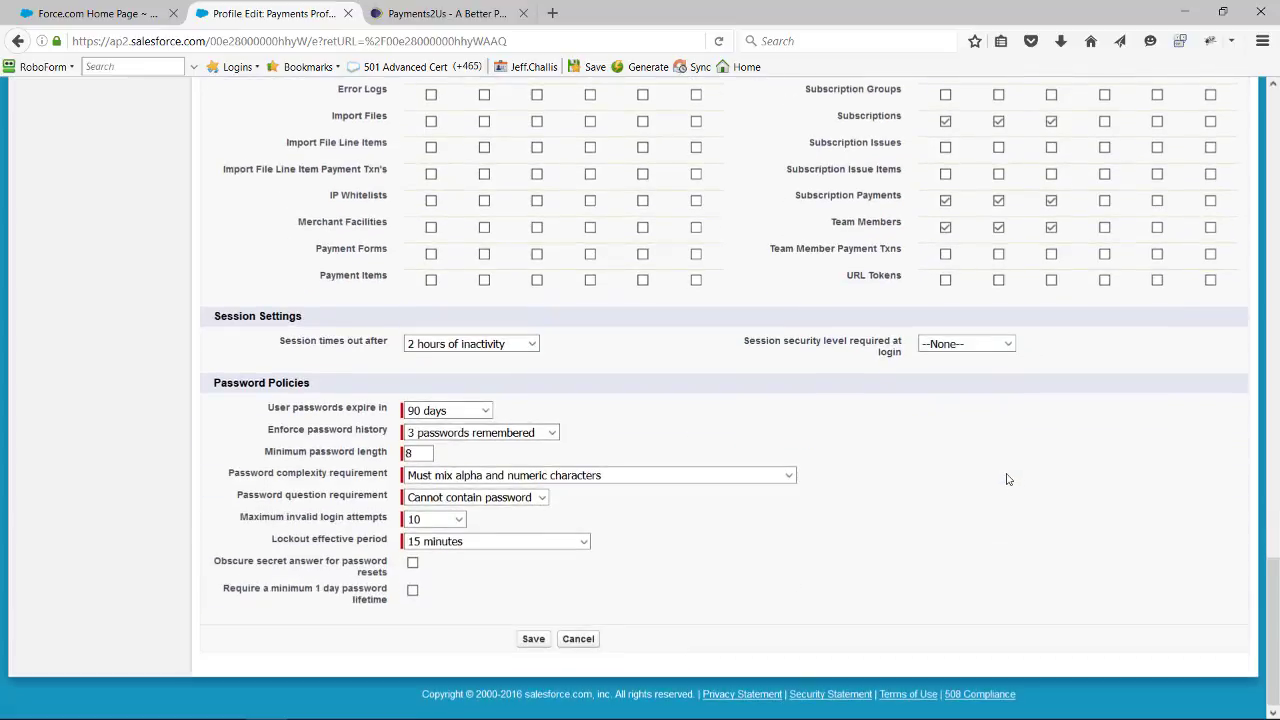
click(530, 644)
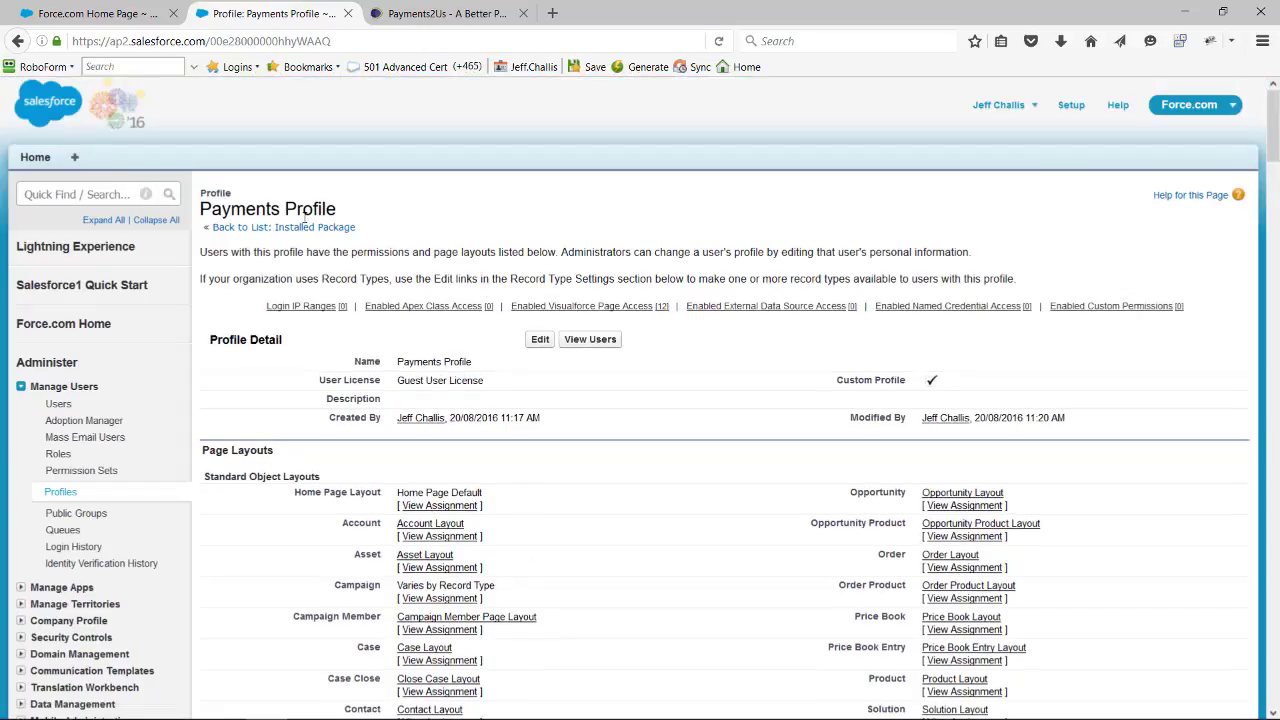
- Open the Payments Profile's site guest user for editing and set first name Payments and last name AAkonsult
click(591, 342)
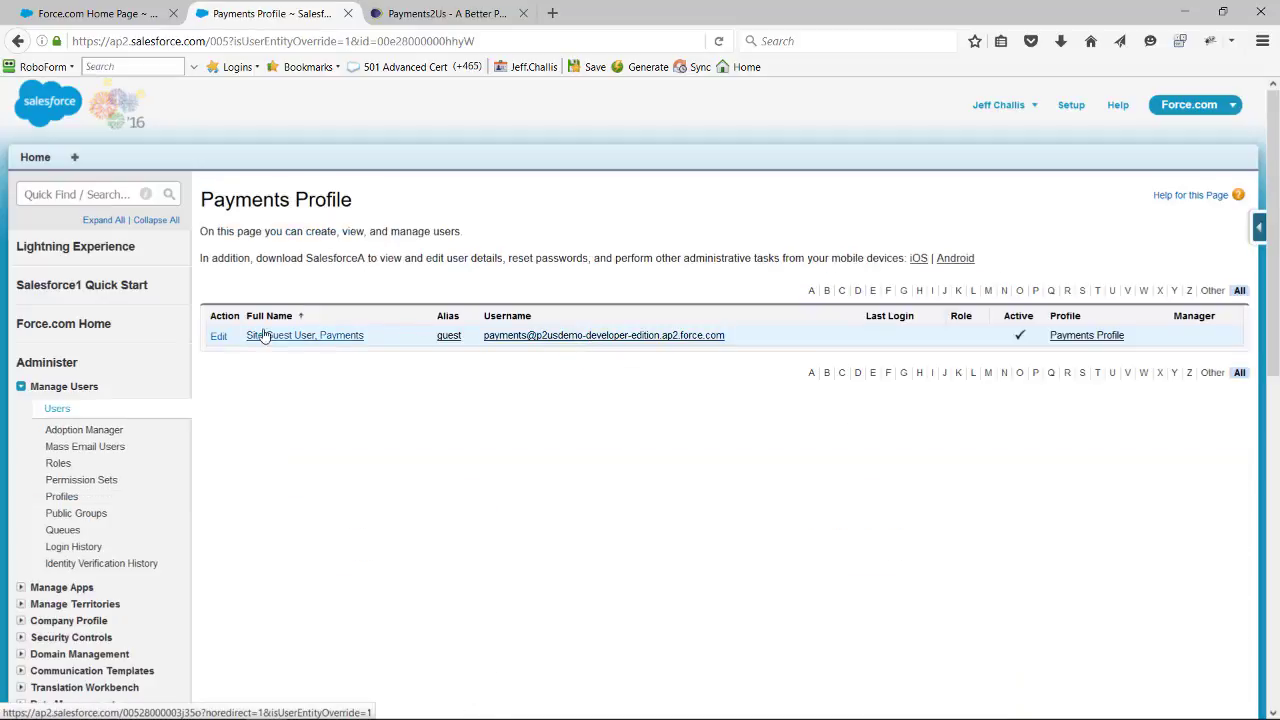
click(219, 338)
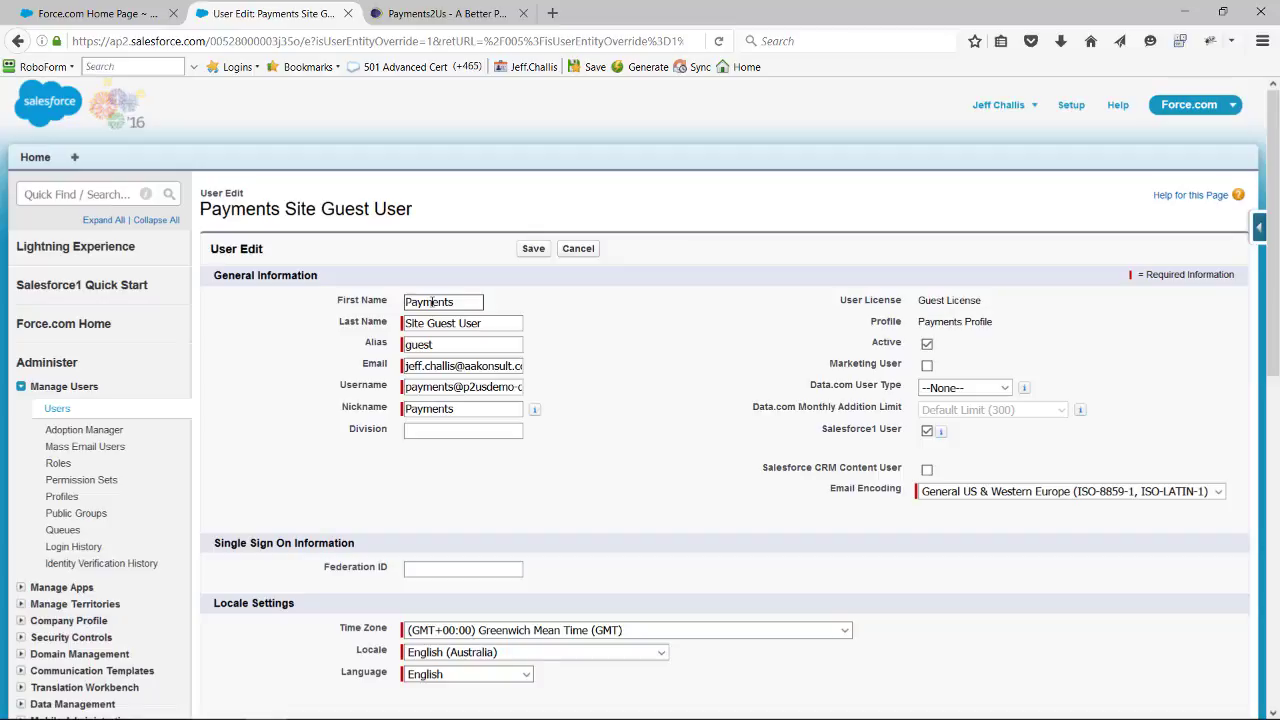
double_click(458, 302)
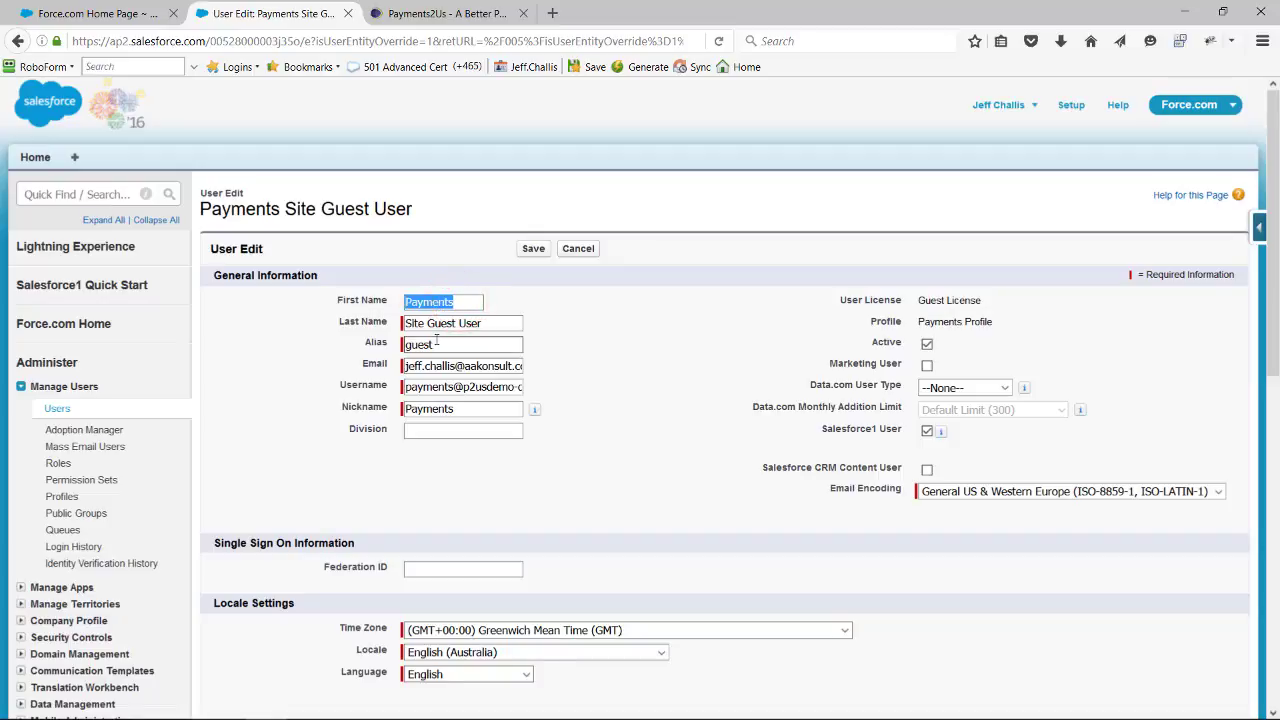
text(P)
key(Tab)
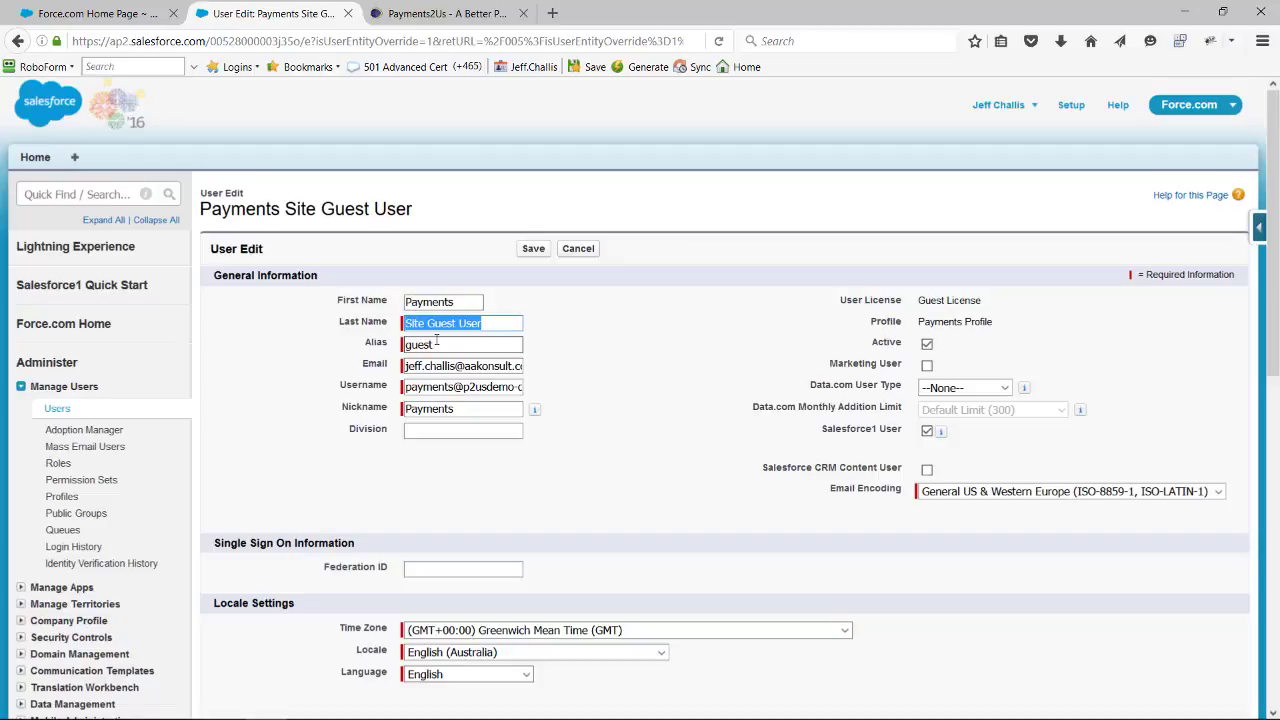
text(Ako)
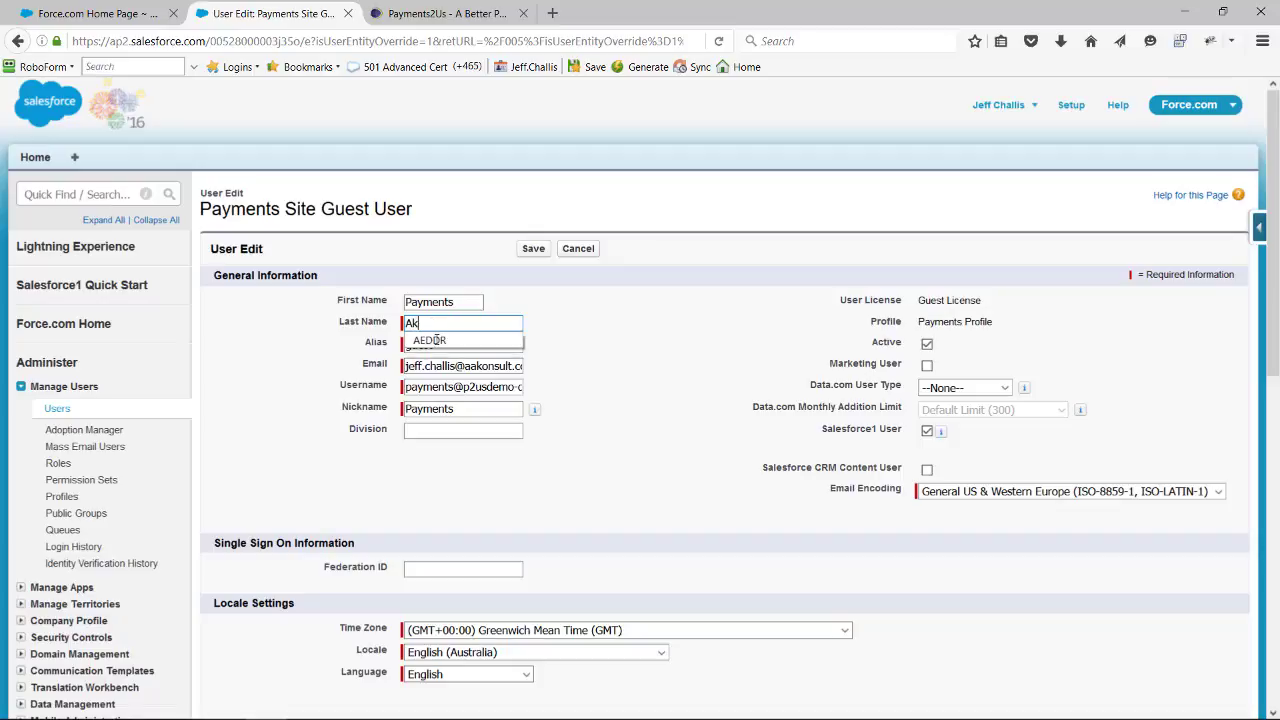
key(BackSpace)
key(BackSpace)
text(Akonsult)
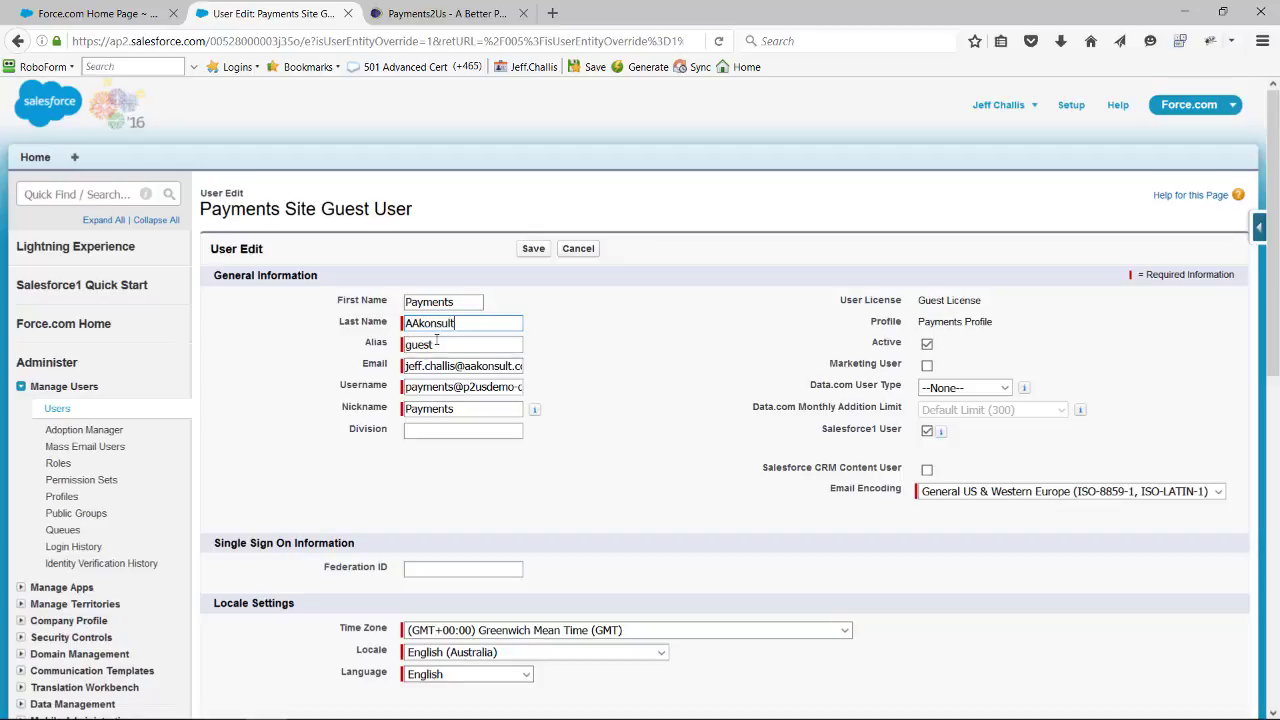
key(Tab)
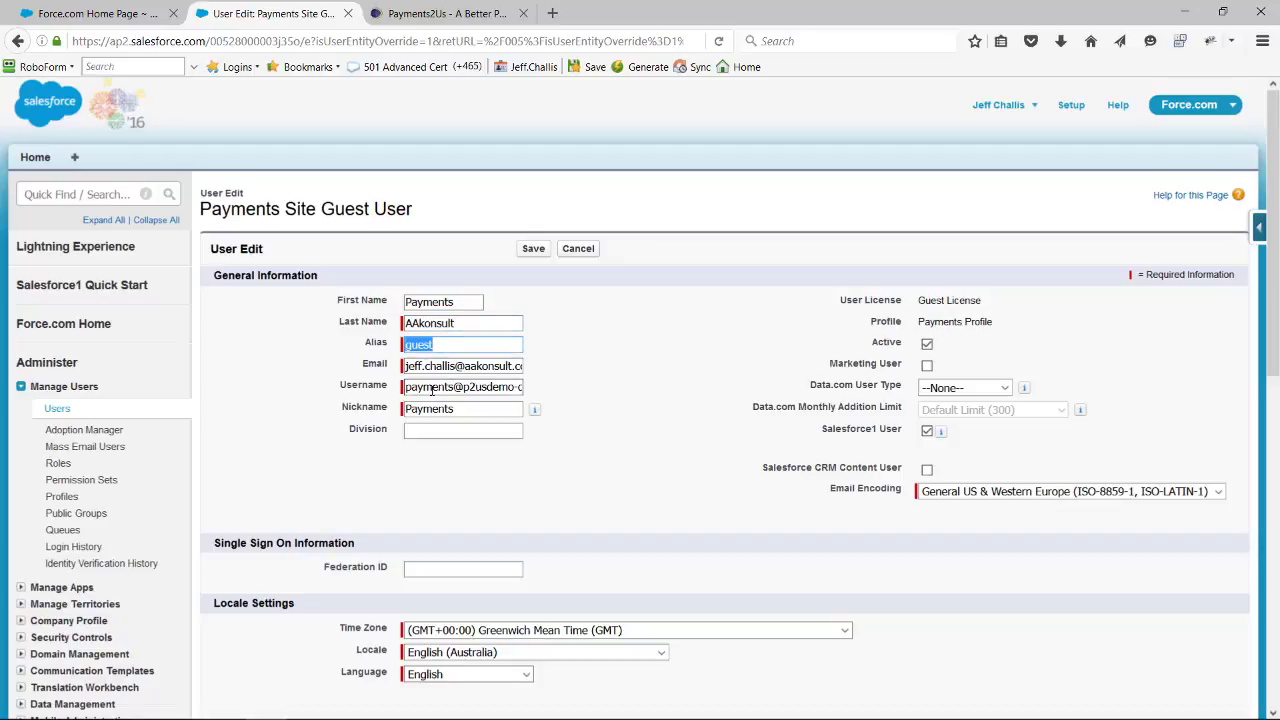
- Change the guest user's email to the company's general information address
drag(457, 366, 350, 363)
text(info)
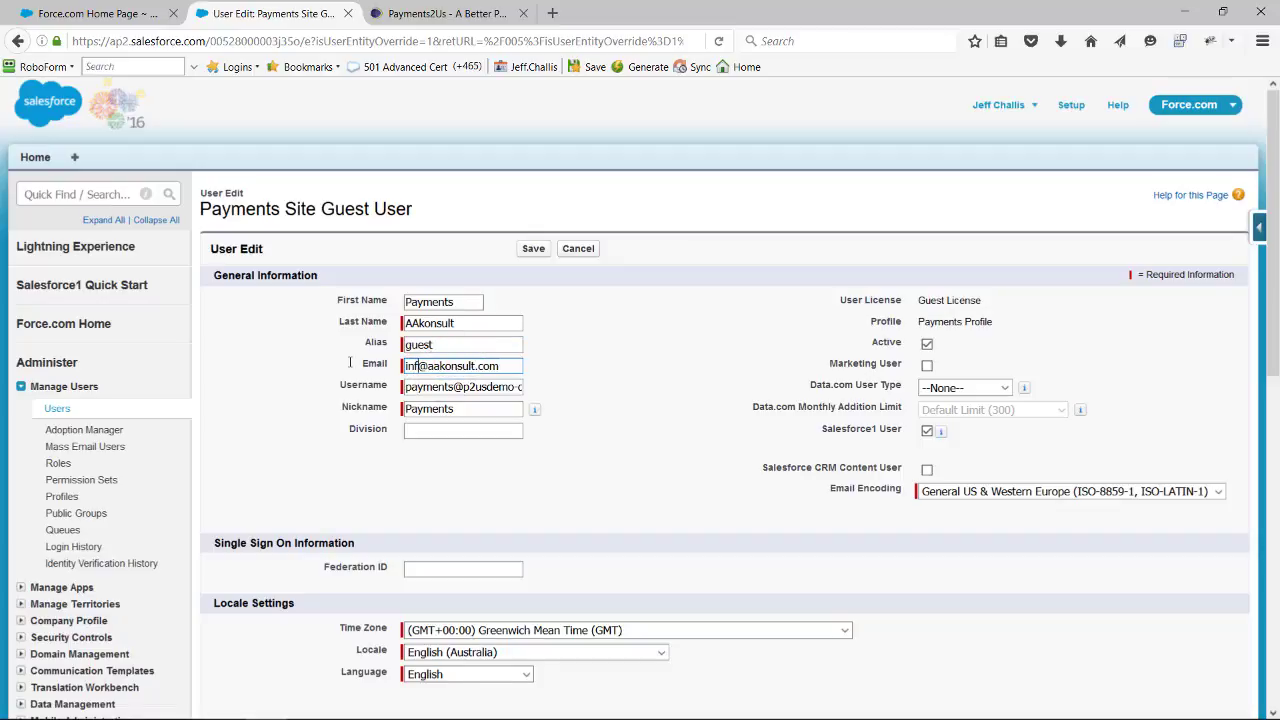
key(Tab)
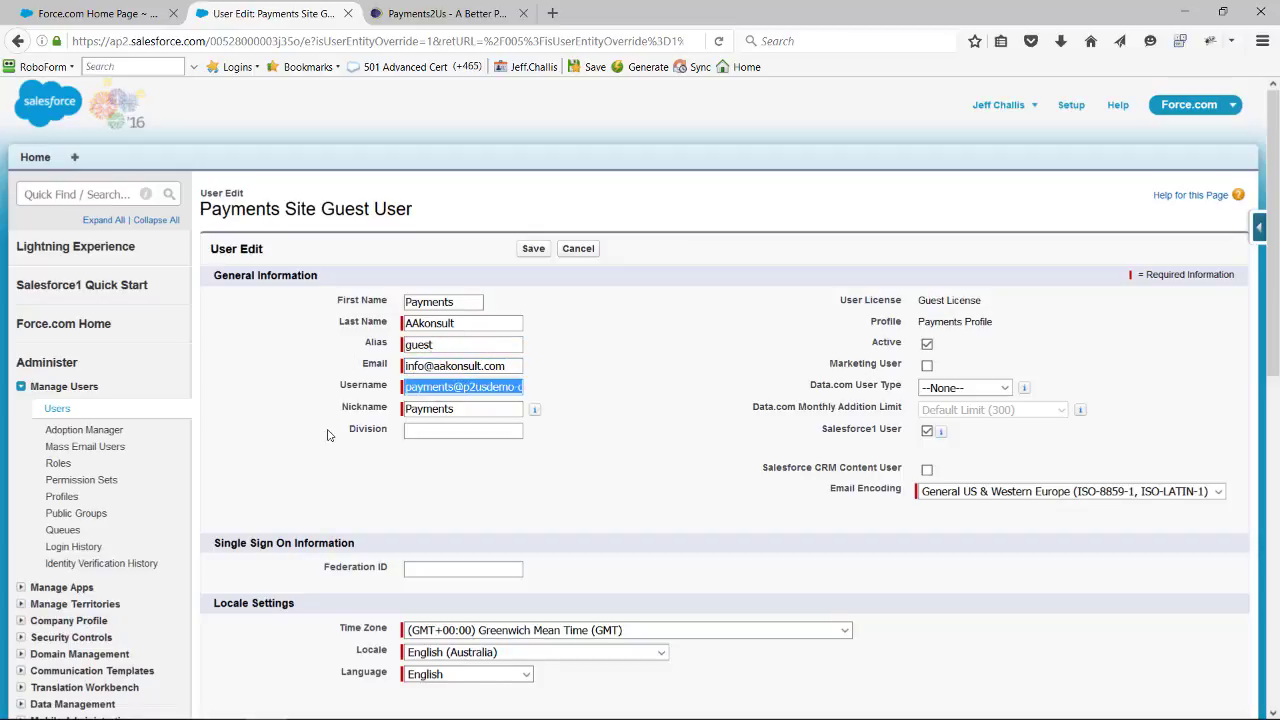
- Set the guest user's time zone to (GMT+10:00) Australian Eastern Standard Time (New South Wales) (Australia/Sydney) and save the user
scroll(327, 435, down, 5)
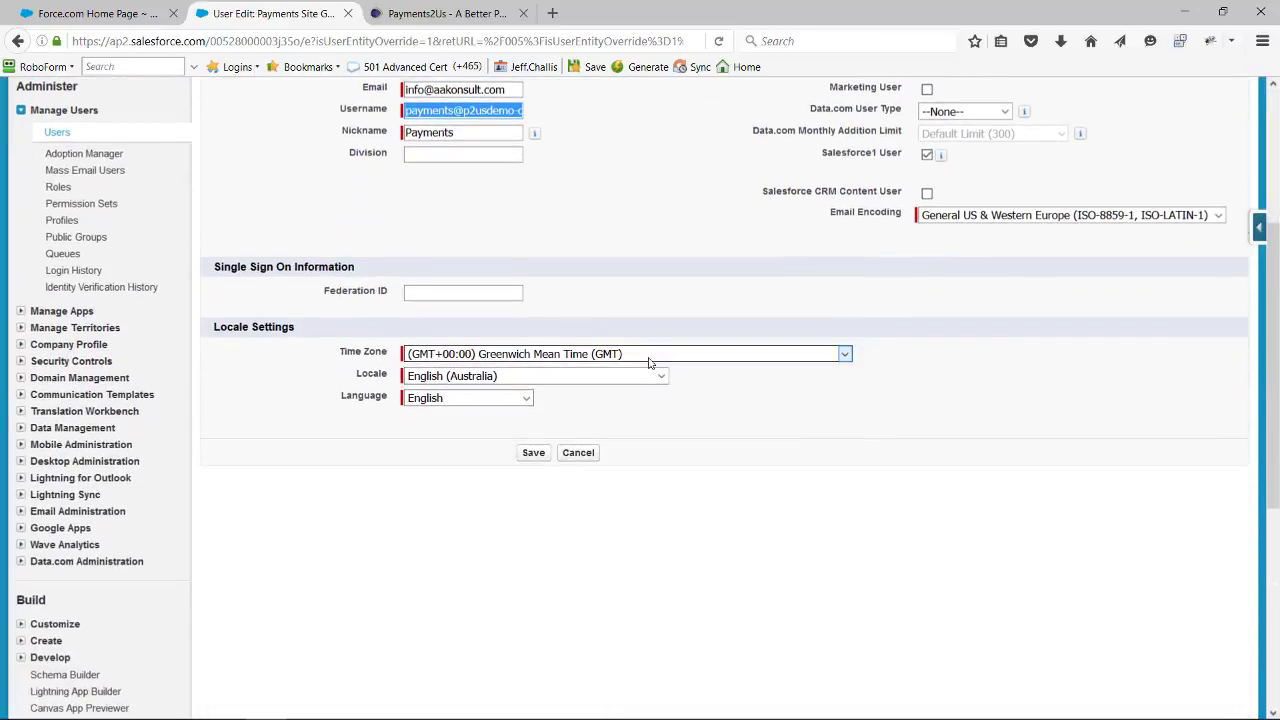
click(642, 358)
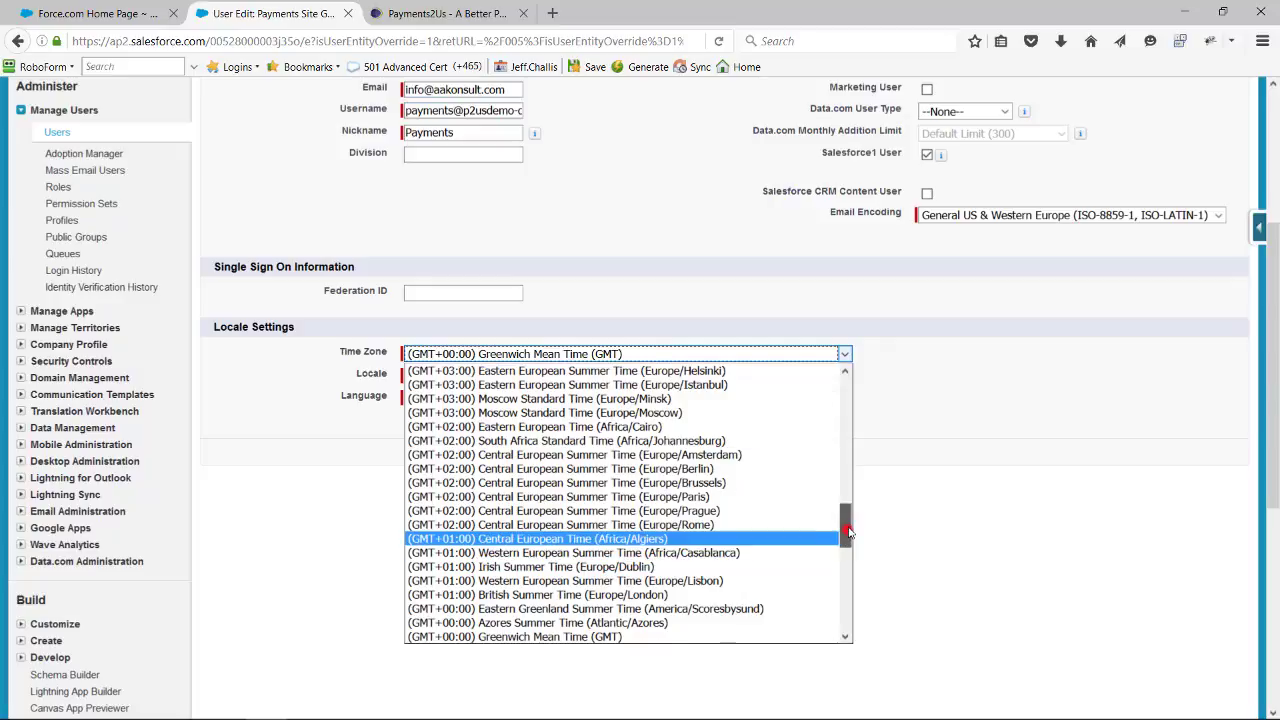
drag(845, 527, 837, 418)
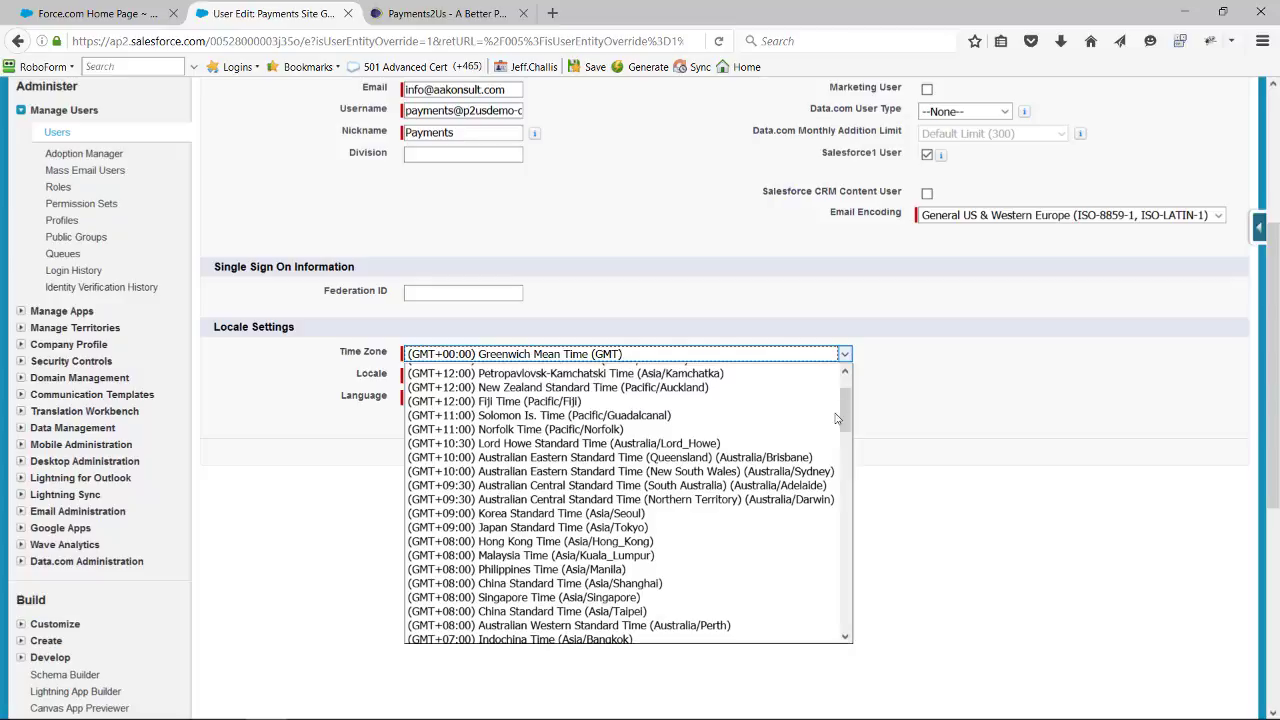
click(666, 471)
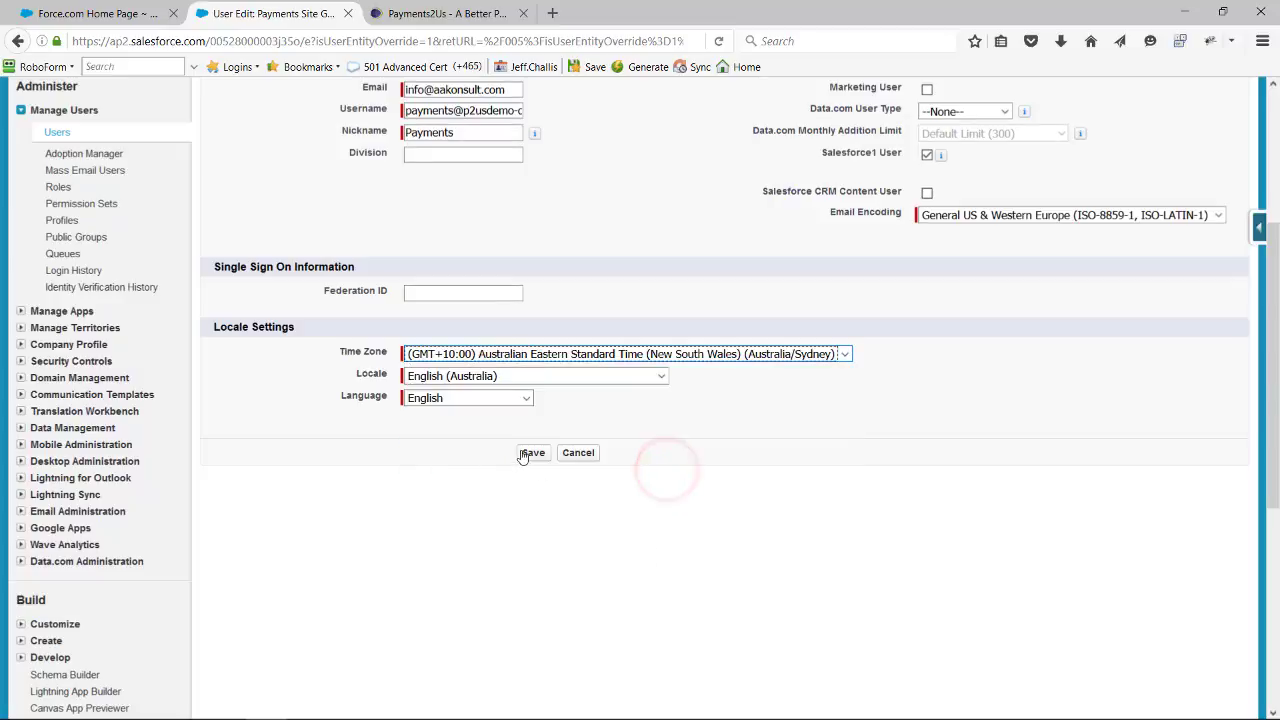
click(530, 453)
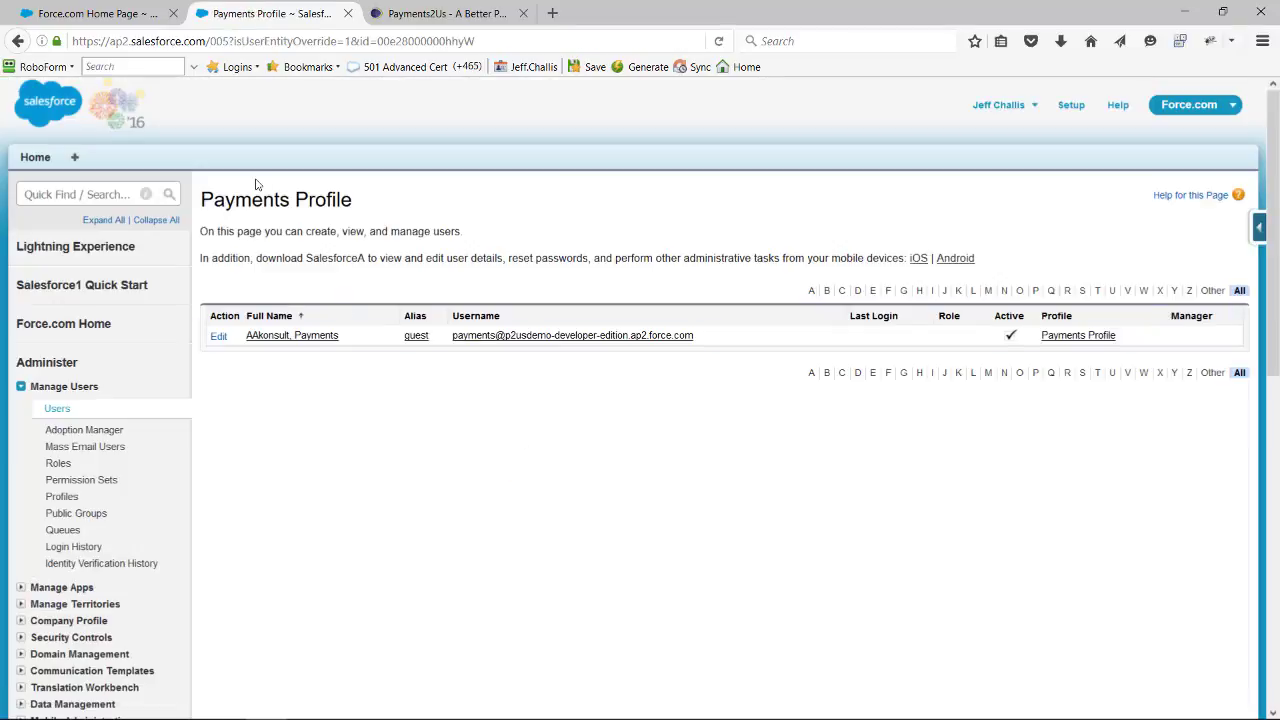
- Assign the Payments2Us Sites permission set to the site guest user and save the assignment
click(273, 338)
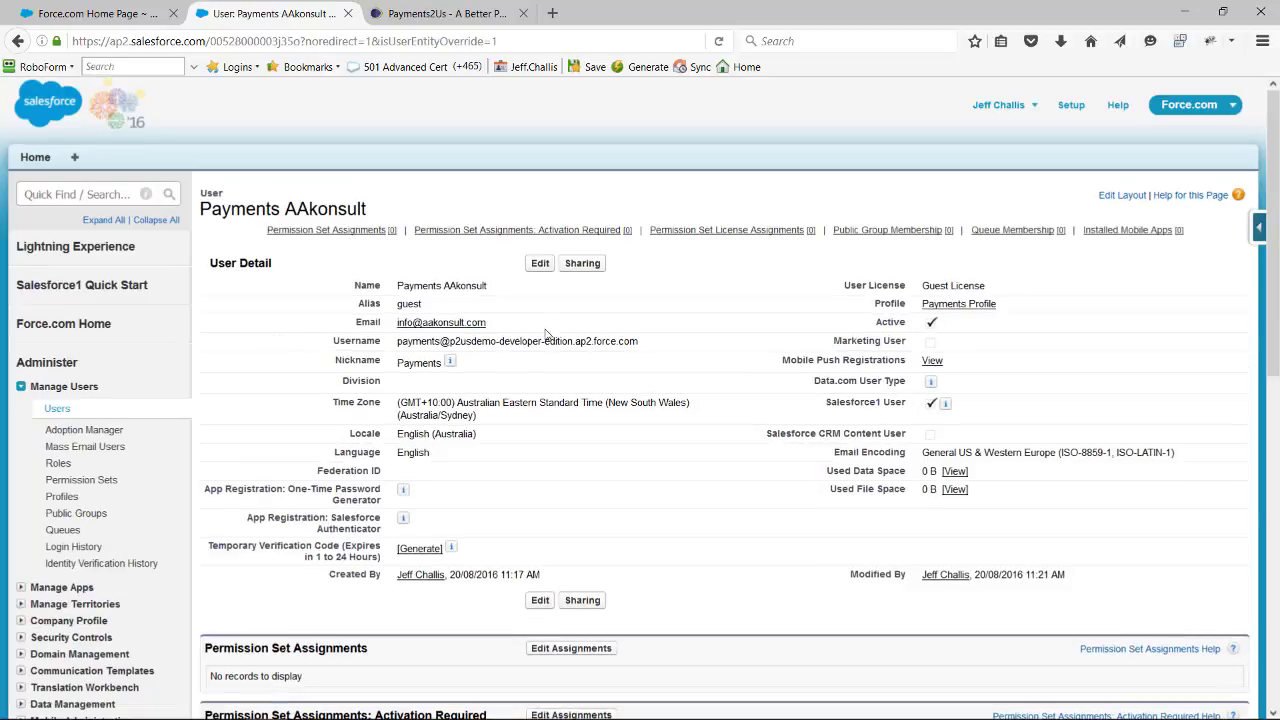
scroll(458, 328, down, 3)
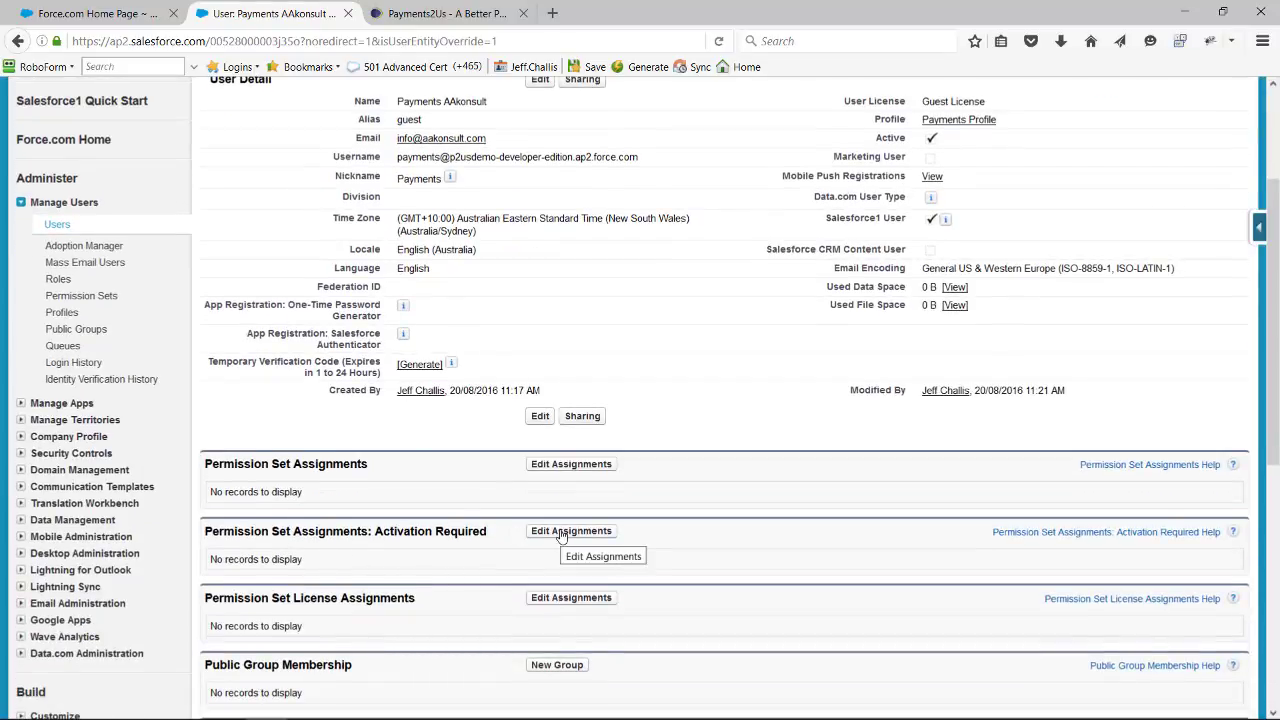
click(561, 464)
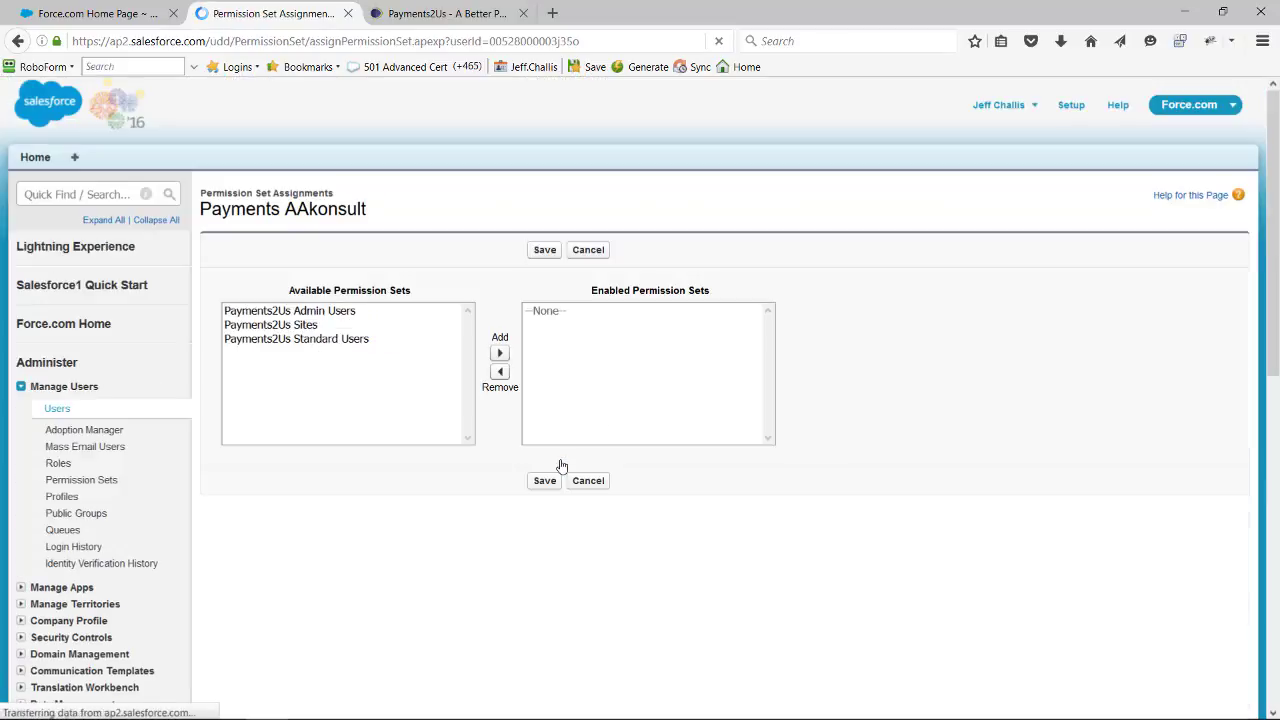
click(278, 328)
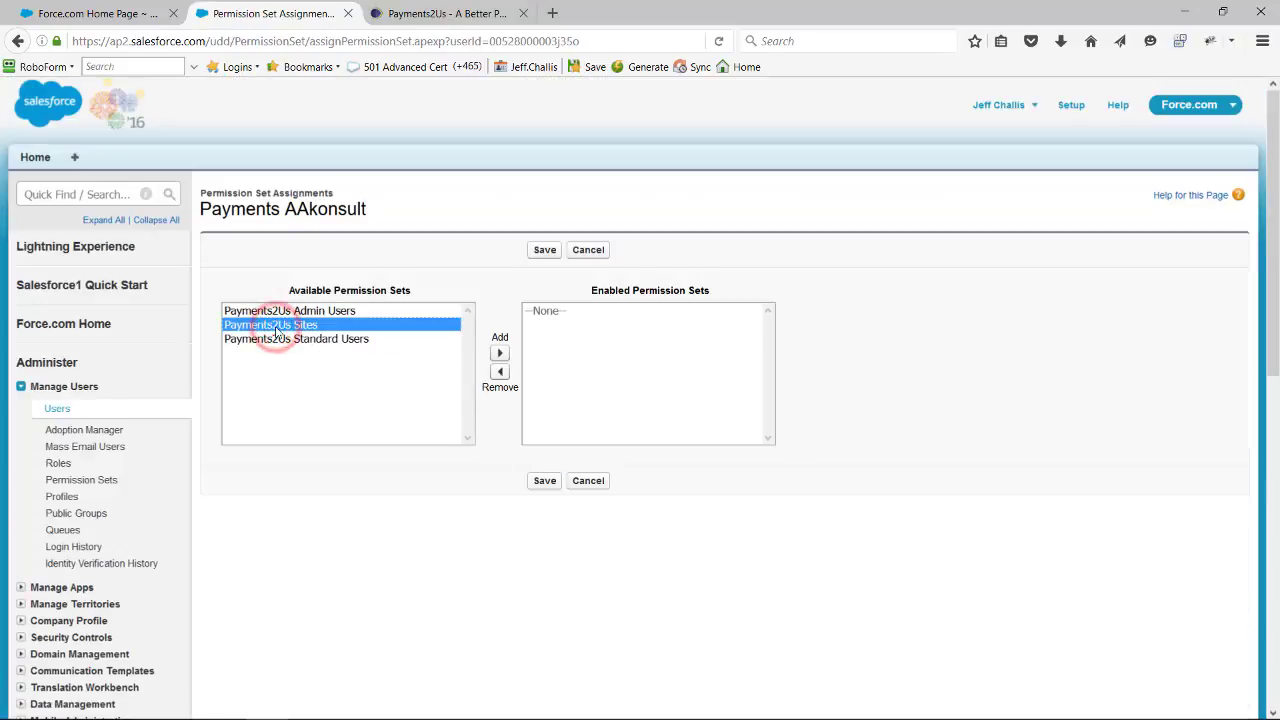
click(500, 353)
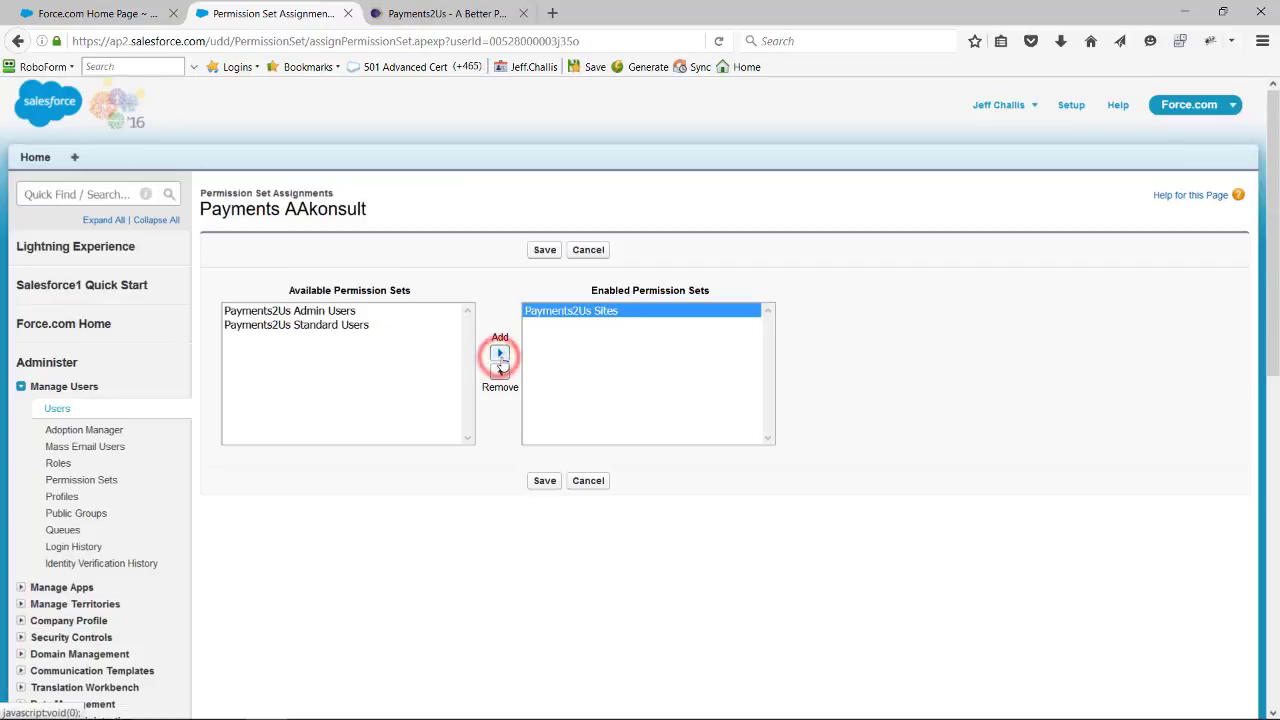
click(544, 250)
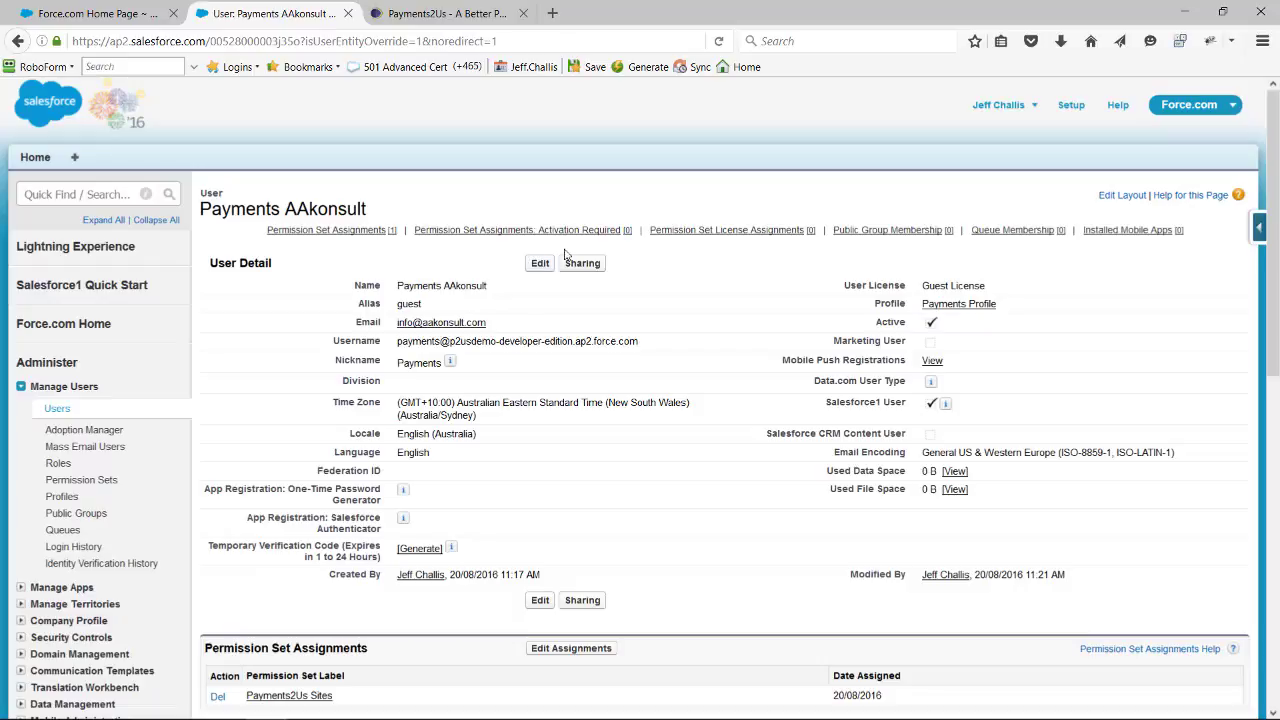
- Switch to the Payments2Us app, dismiss the Chatter introduction, and create the sample merchant facility and payment forms from About Payments2Us
click(1215, 115)
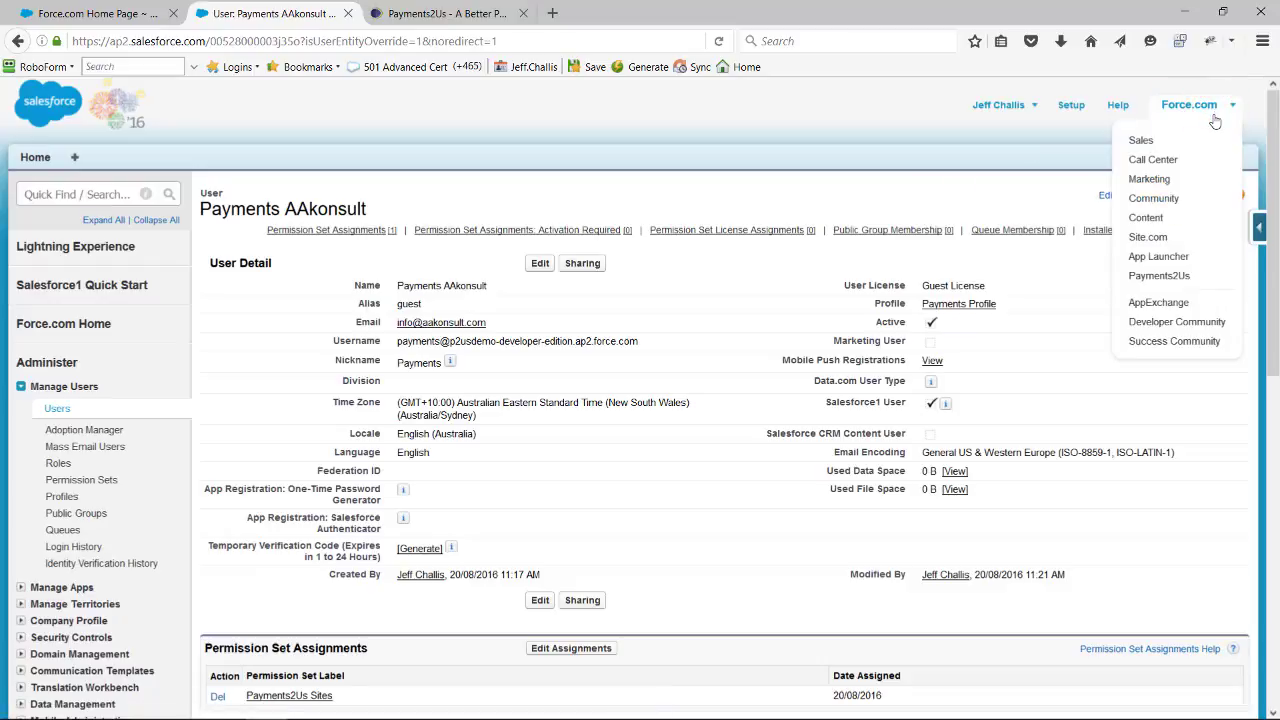
click(1163, 277)
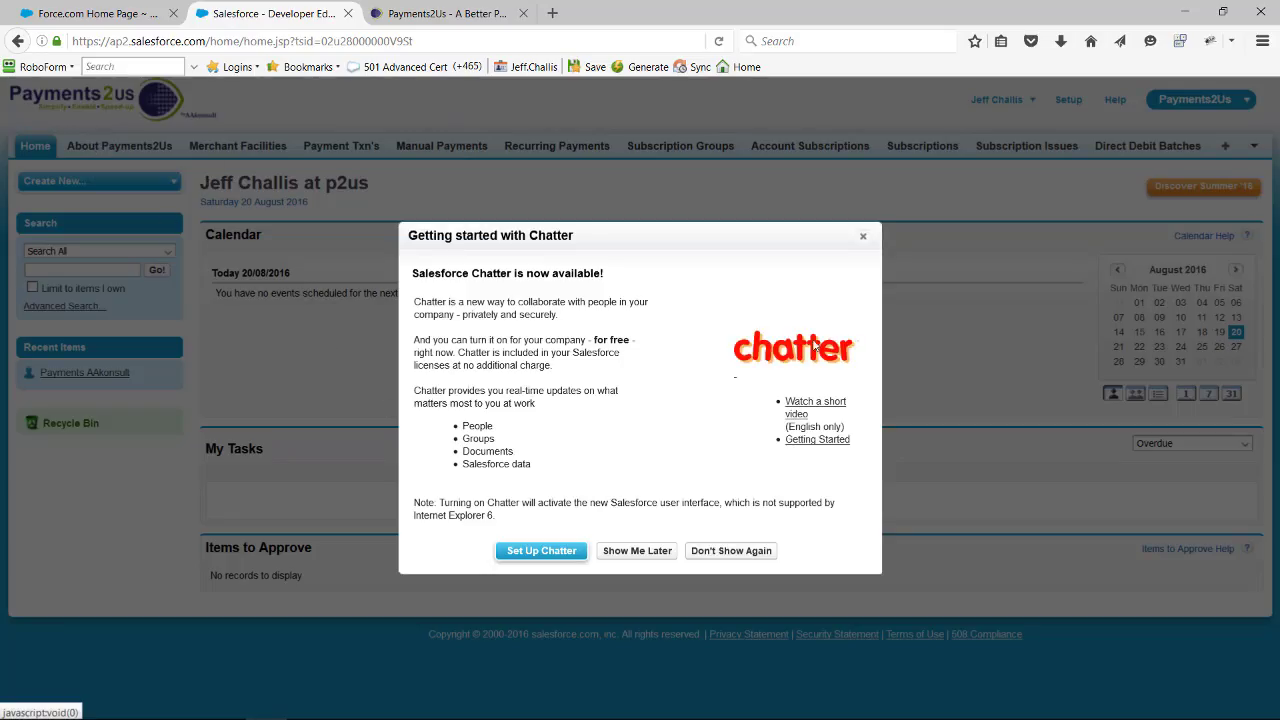
click(863, 235)
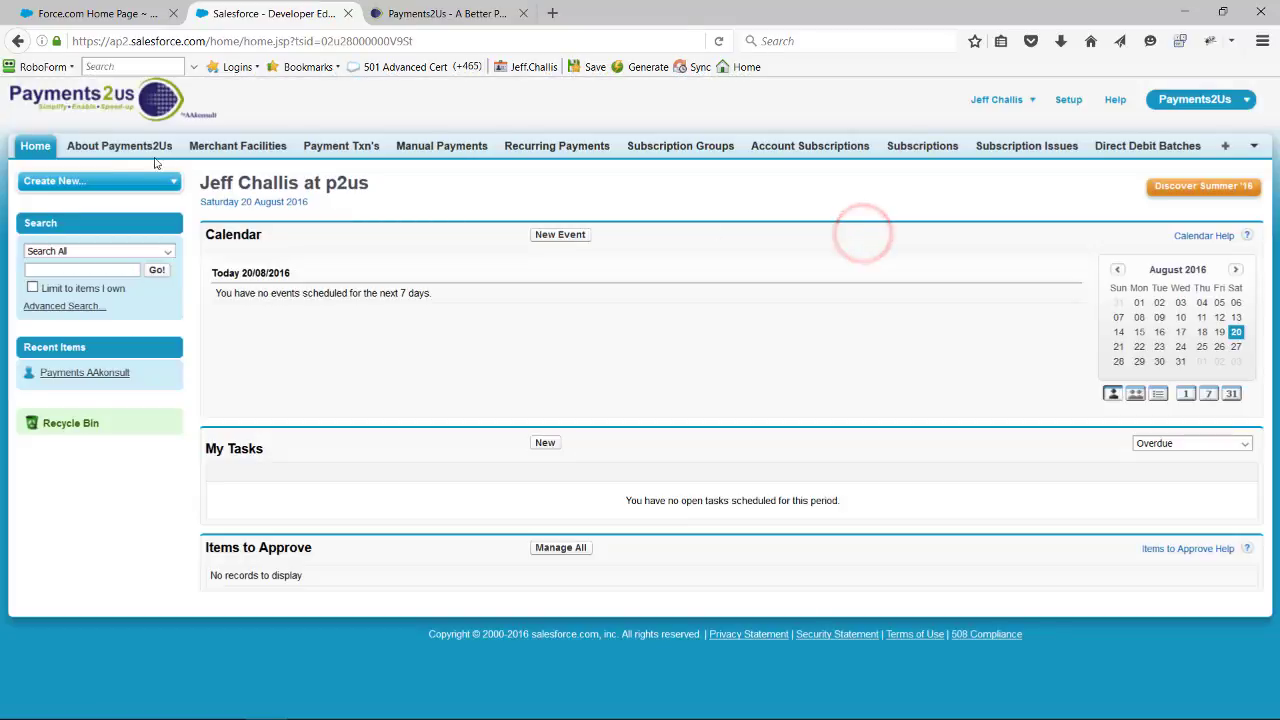
click(139, 148)
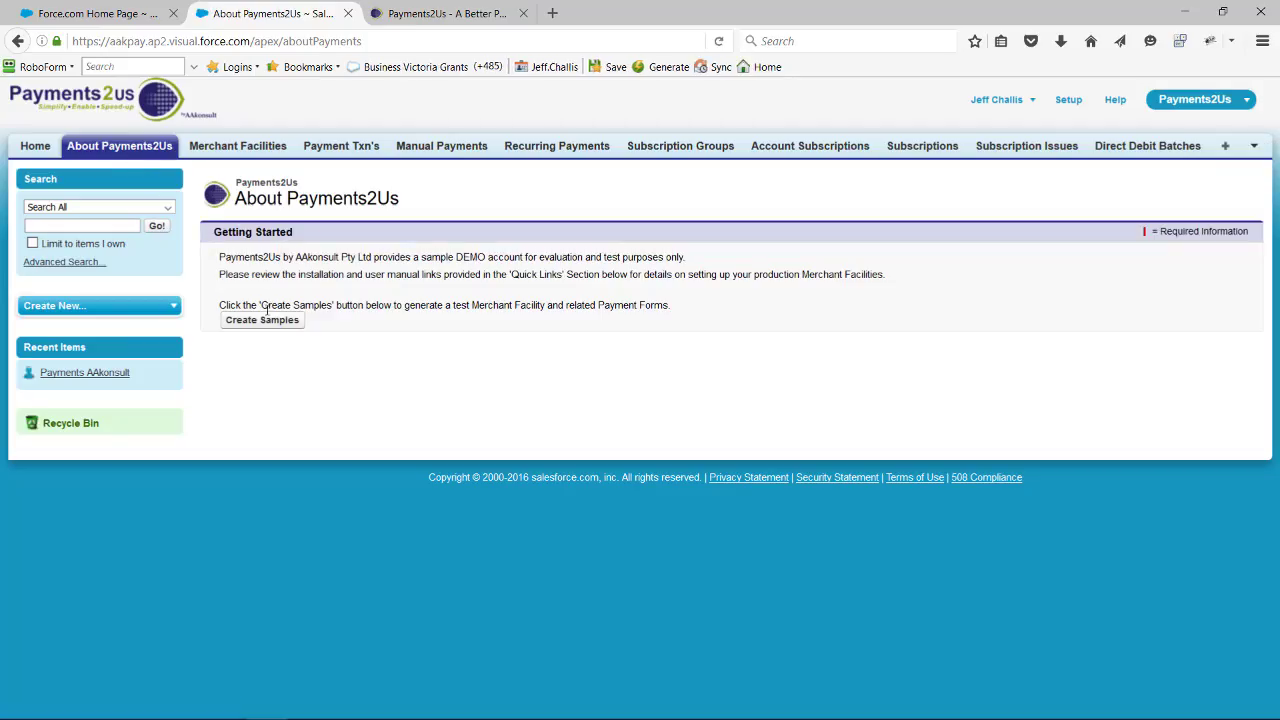
click(262, 320)
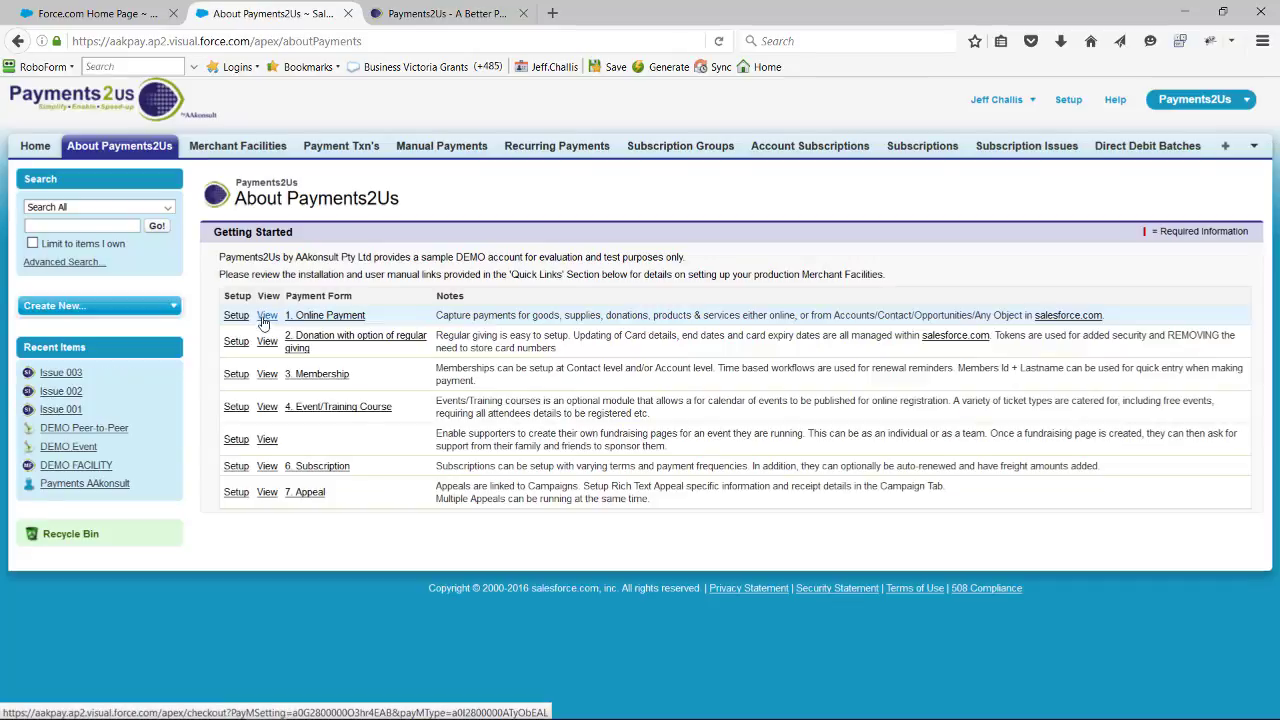
- Open the DEMO FACILITY merchant facility and follow its Site URL to examine the demo payment page and test cards
click(222, 149)
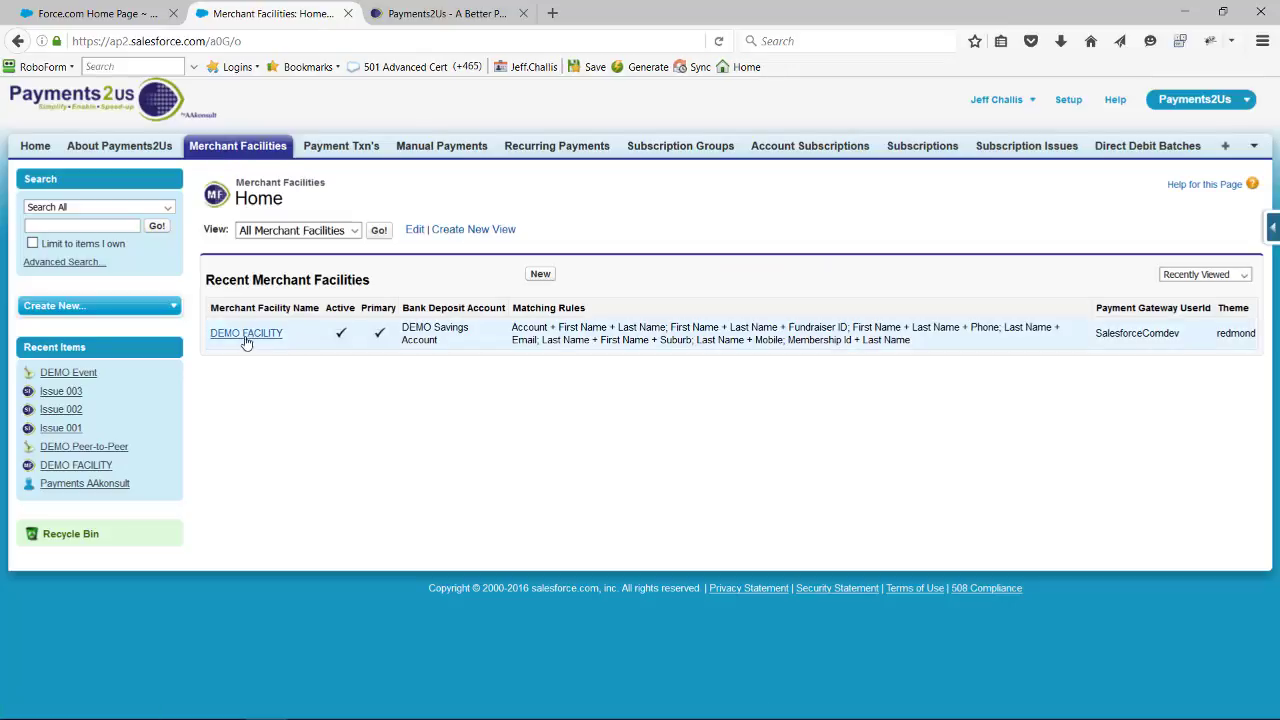
click(243, 340)
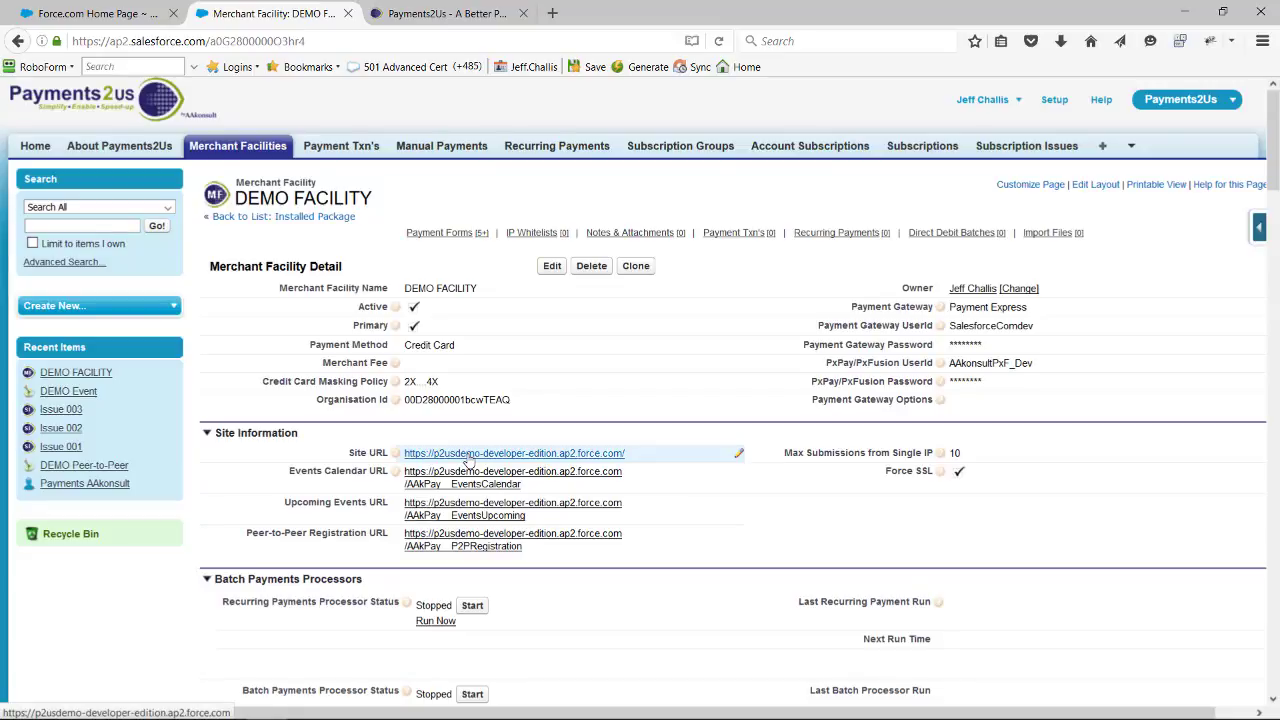
click(447, 456)
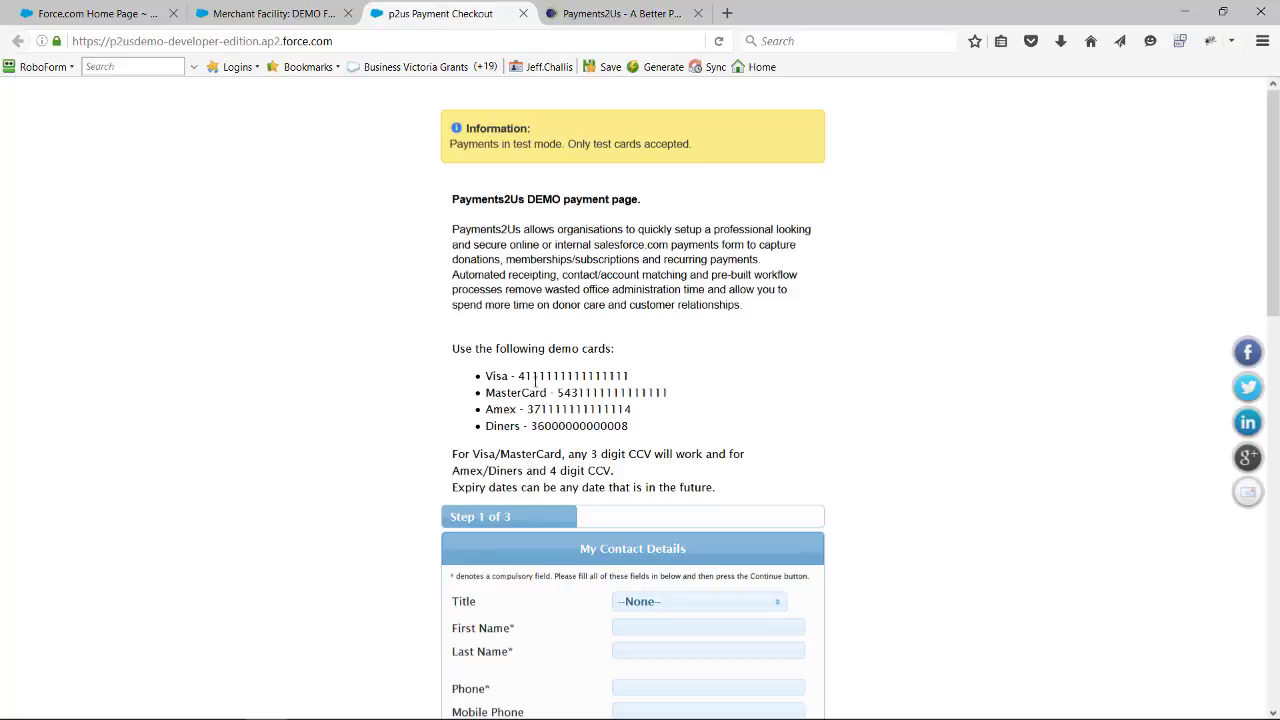
drag(526, 375, 592, 393)
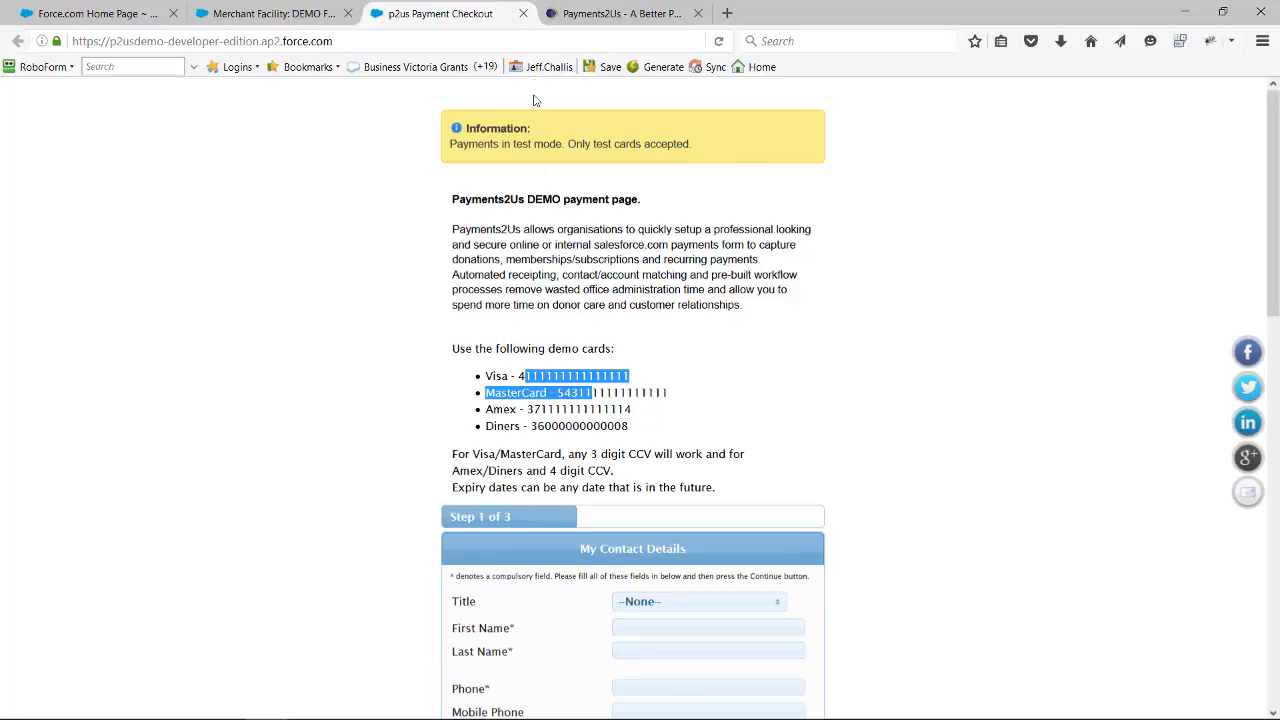
- Switch to the Payments2Us website and open its Installation Manual
click(593, 14)
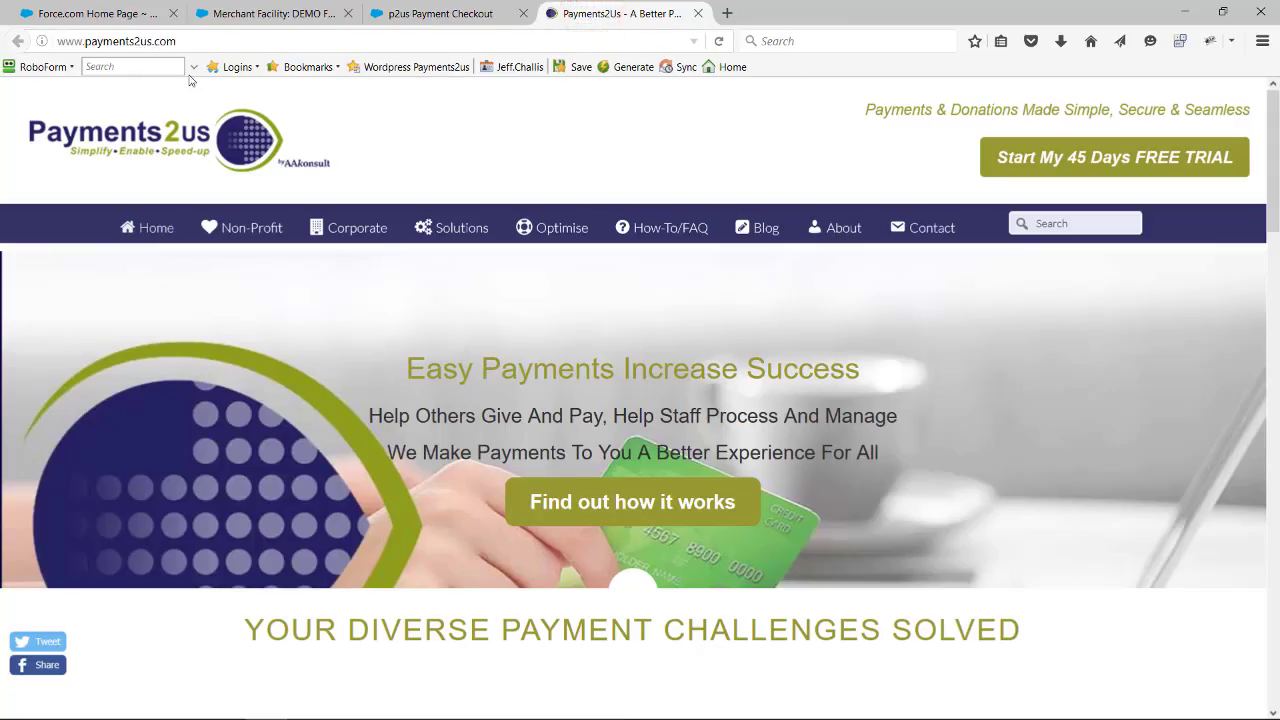
mouse_move(657, 240)
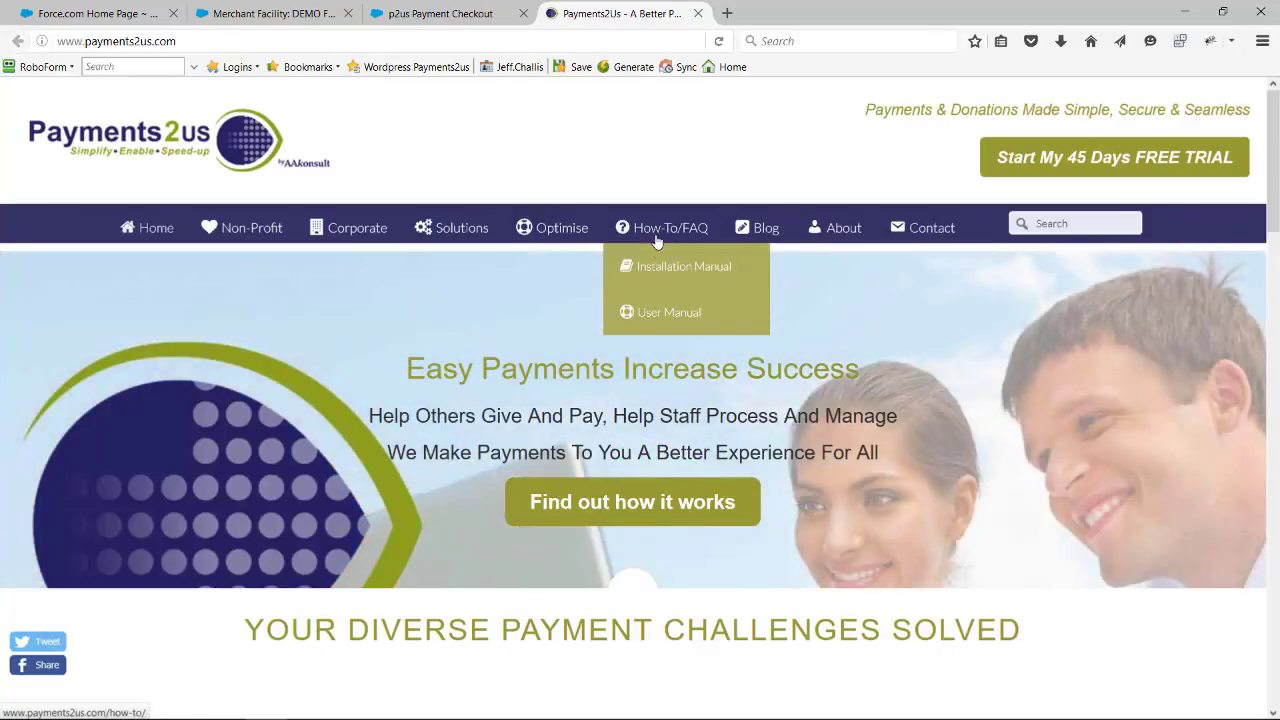
click(655, 268)
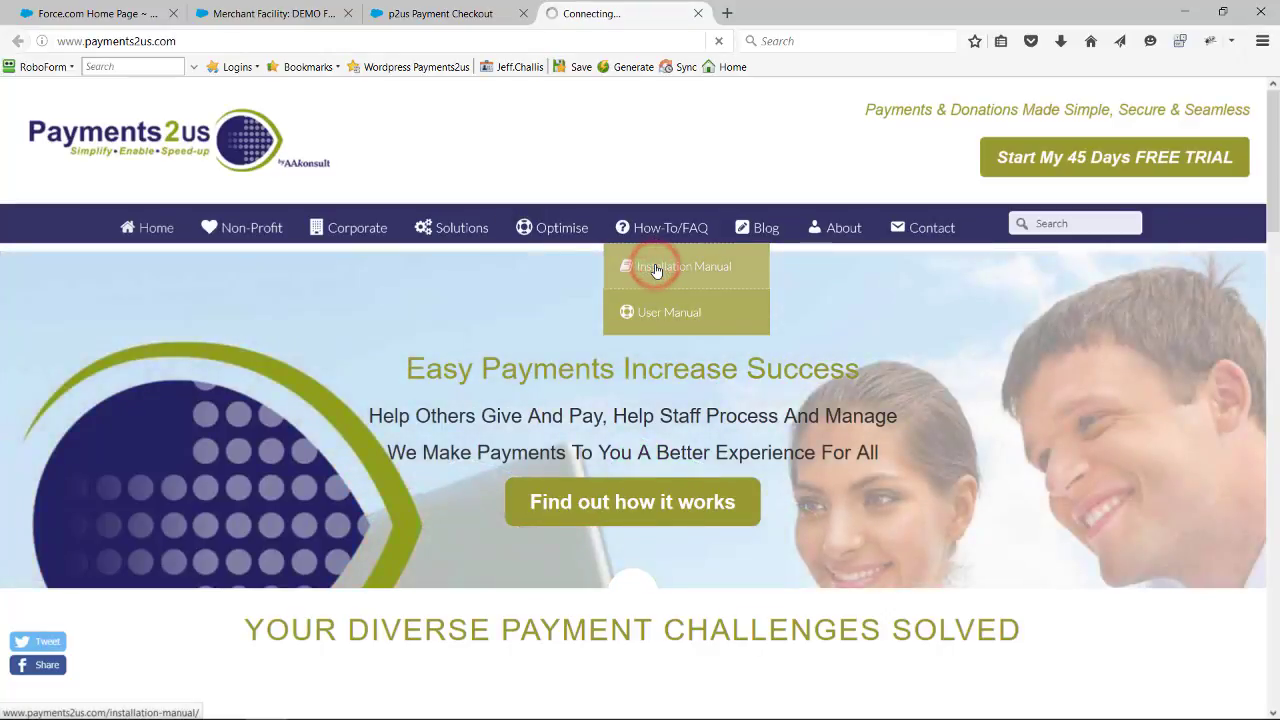